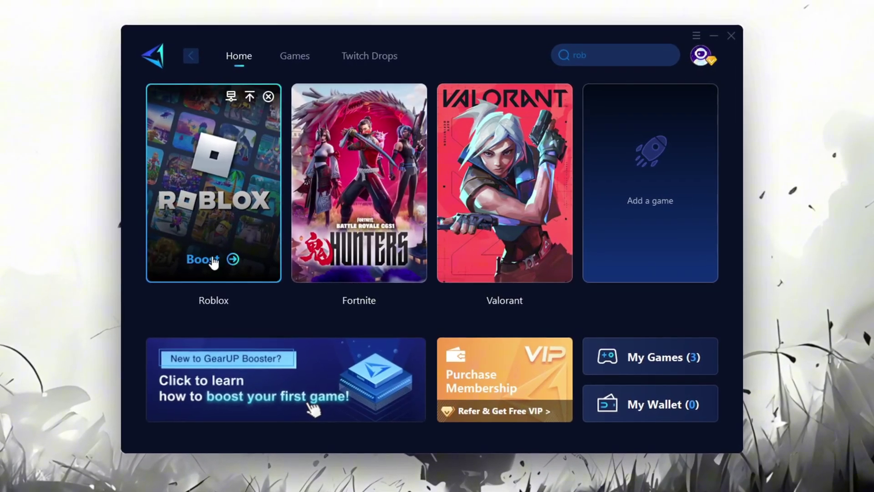
pyautogui.click(204, 260)
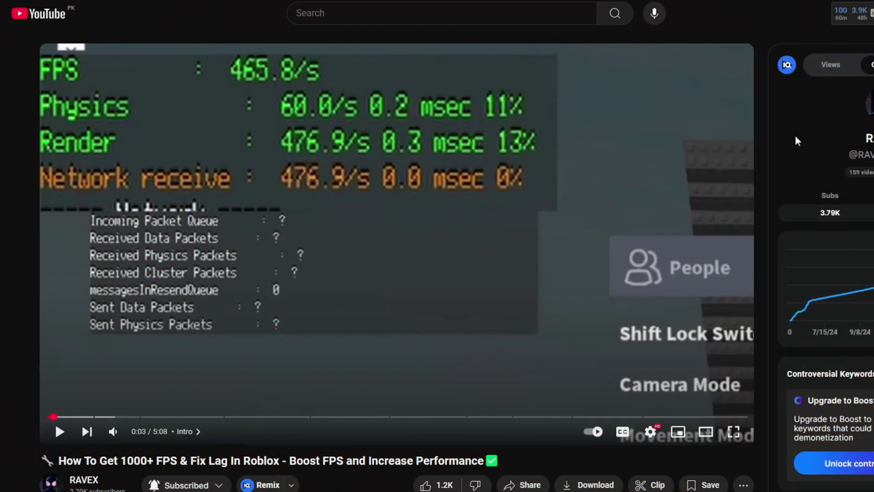
pyautogui.scroll(-6, 795, 135)
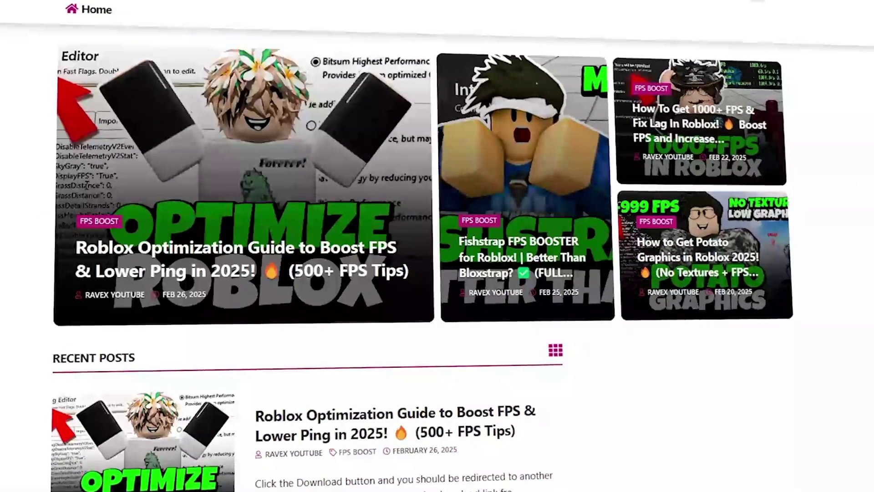
pyautogui.scroll(-8, 437, 246)
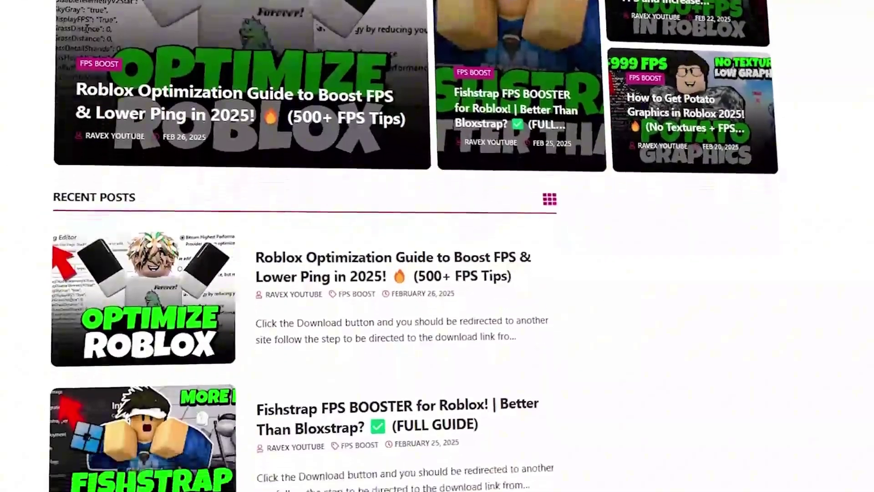
pyautogui.scroll(-5, 437, 246)
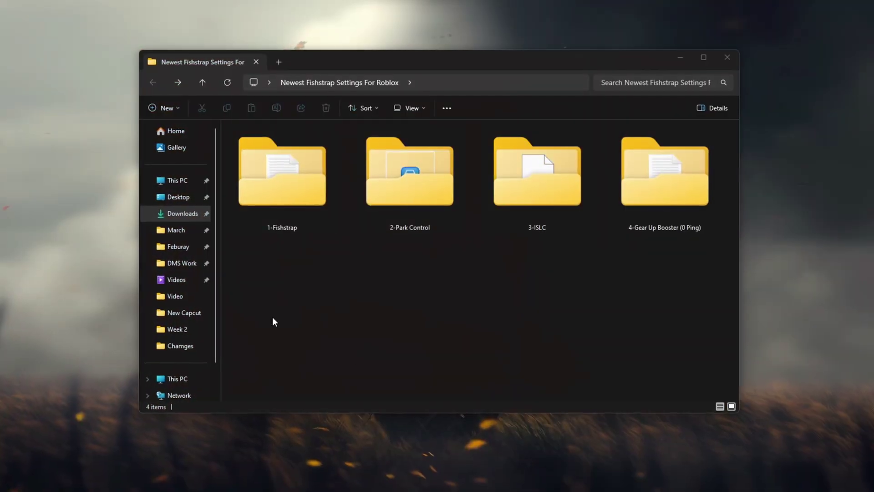
# Step: Open the 1-Fishstrap folder and select the Fishstrap.exe application file
pyautogui.click(278, 223)
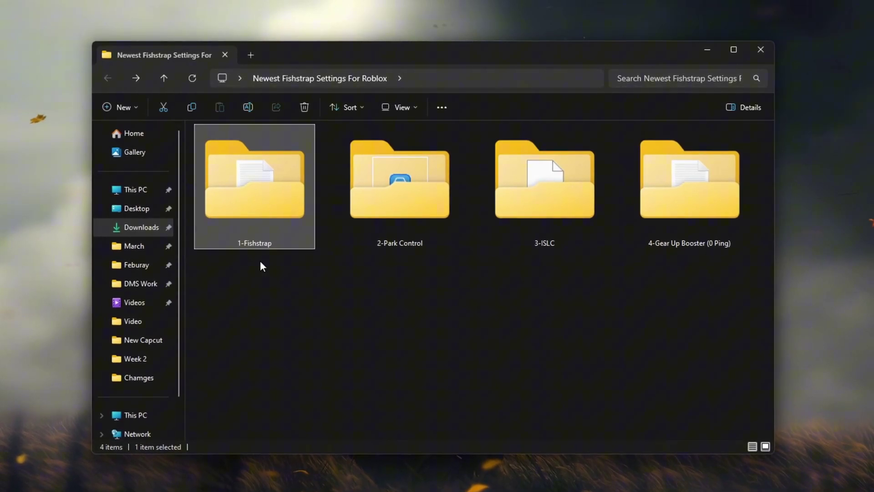
pyautogui.doubleClick(291, 226)
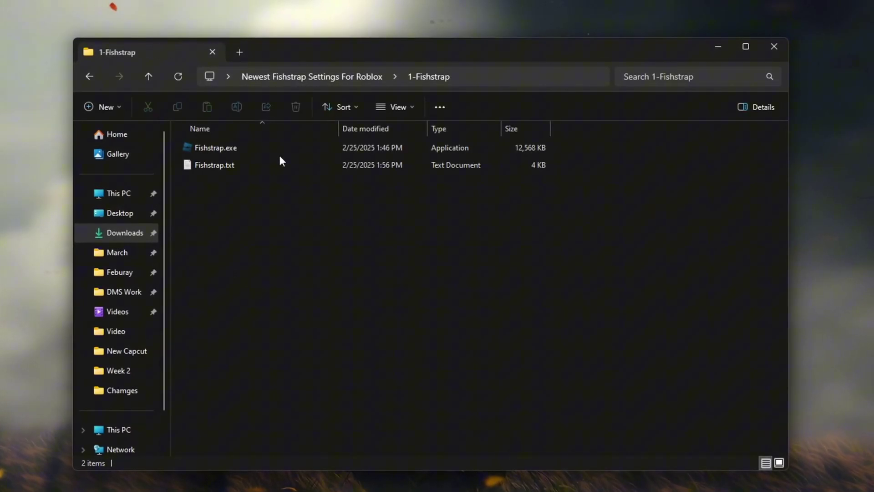
pyautogui.click(207, 150)
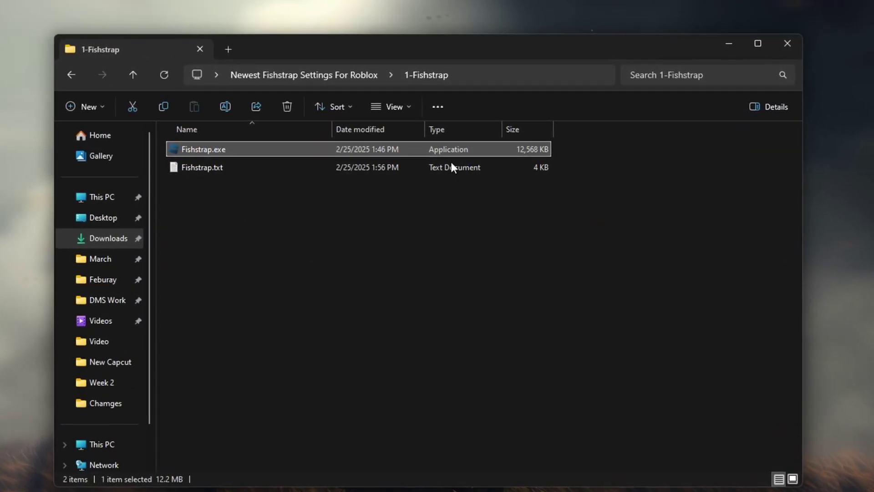
# Step: Find and launch the installed Fishstrap app, minimize the folder window, and open Fishstrap's settings configuration
pyautogui.press('super')
pyautogui.write('fishstrap')
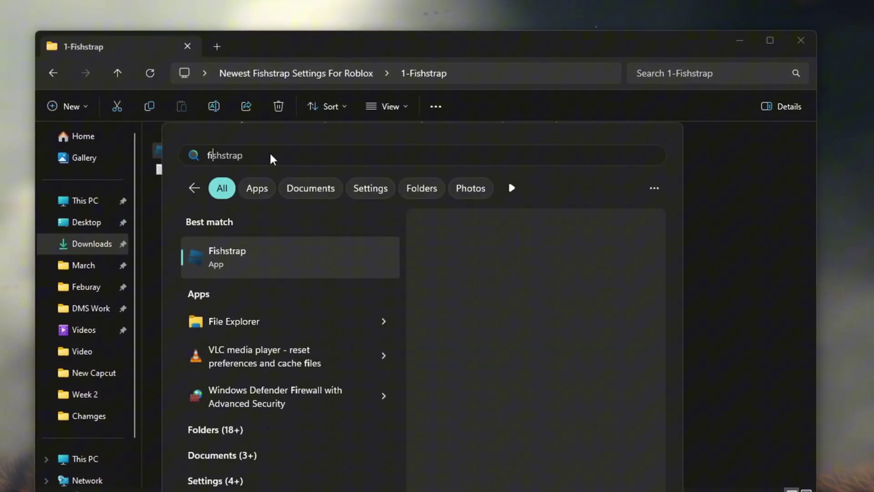
pyautogui.press('Return')
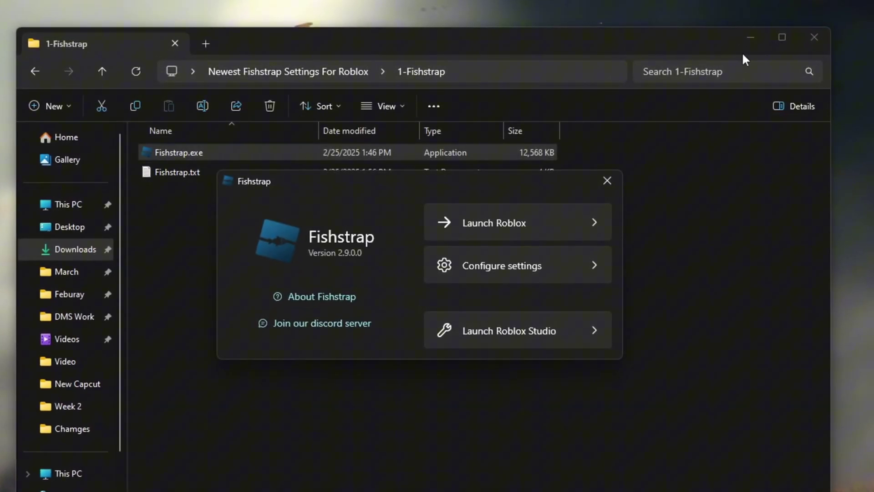
pyautogui.click(758, 40)
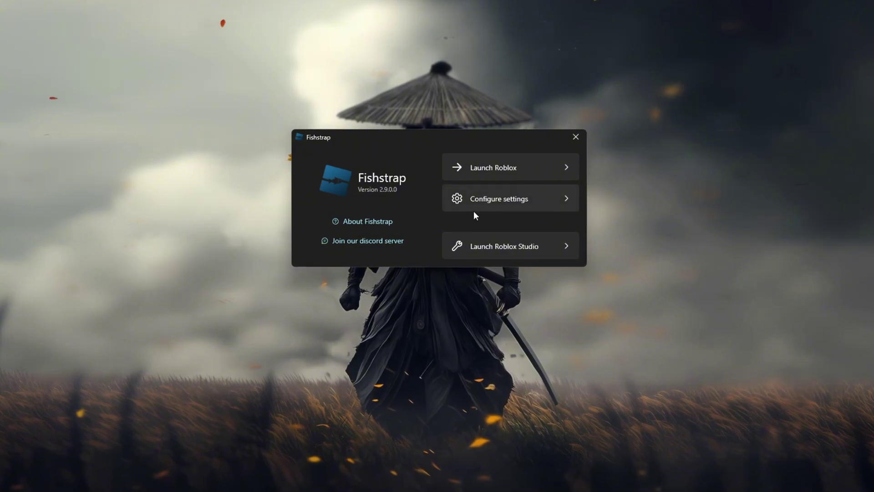
pyautogui.click(500, 203)
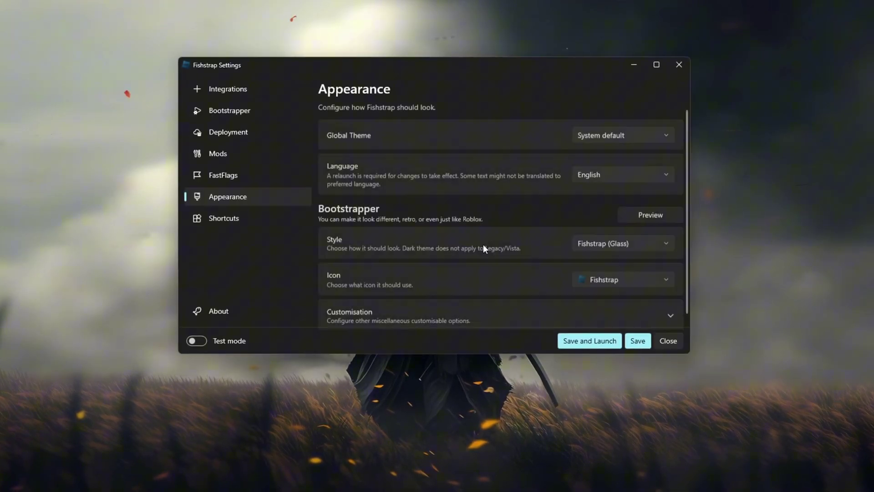
# Step: Review the Appearance options and the activity tracking and Discord Rich Presence options under Integrations
pyautogui.scroll(-1, 467, 188)
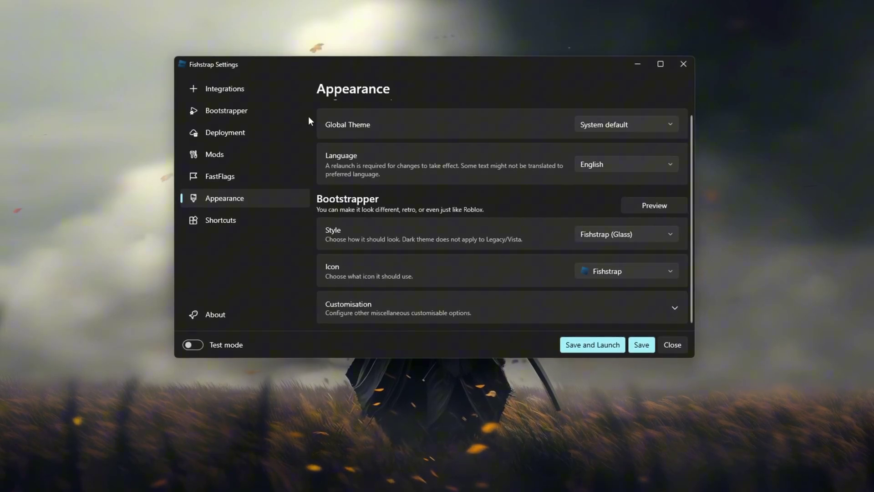
pyautogui.click(232, 90)
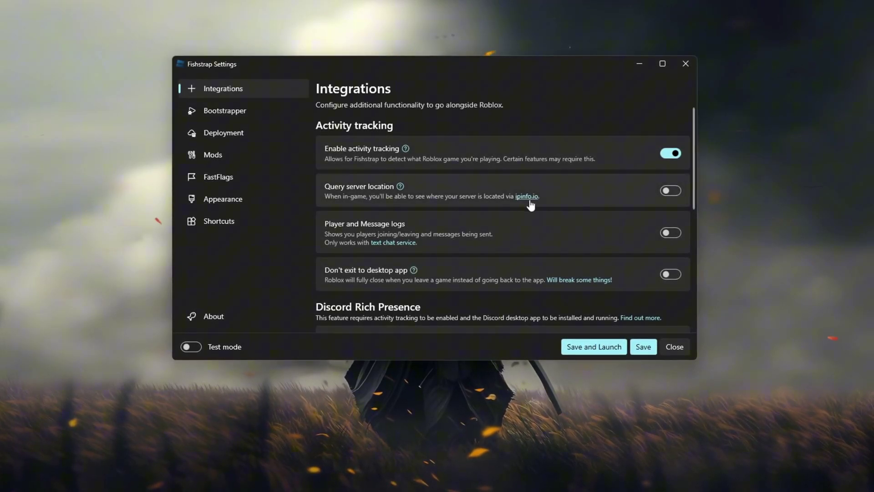
pyautogui.scroll(-4, 519, 203)
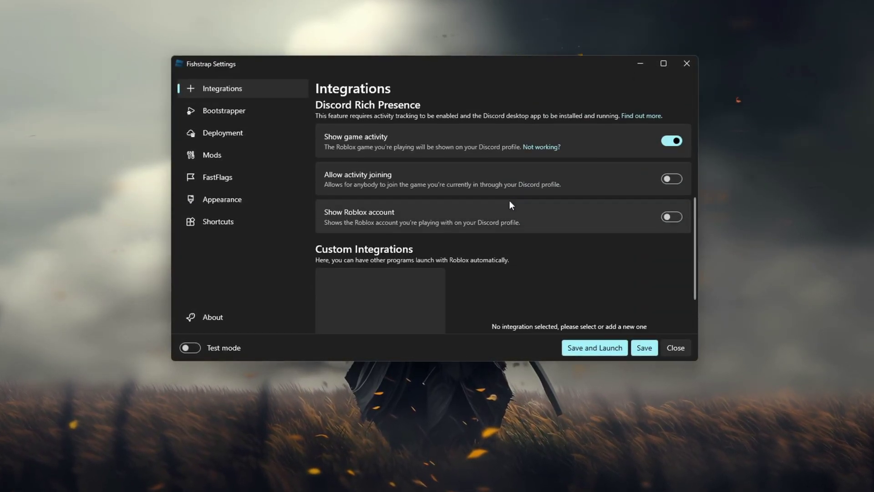
pyautogui.scroll(5, 510, 205)
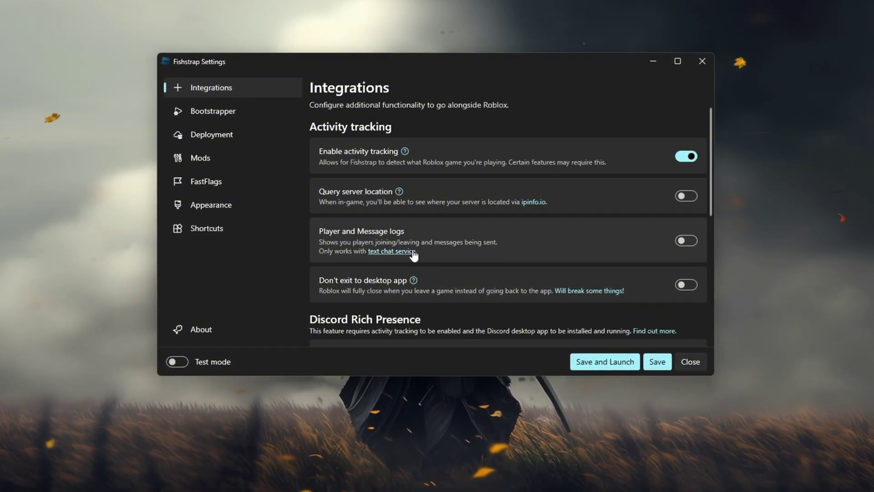
pyautogui.scroll(-2, 413, 255)
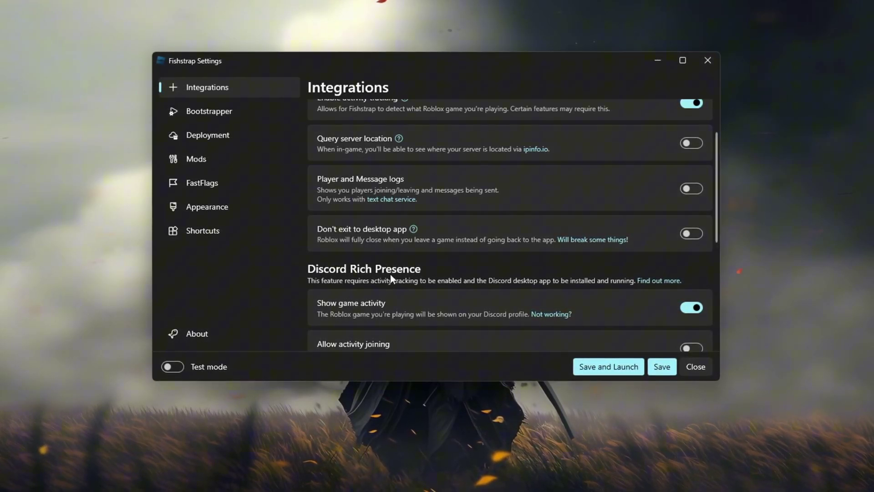
pyautogui.scroll(-2, 391, 273)
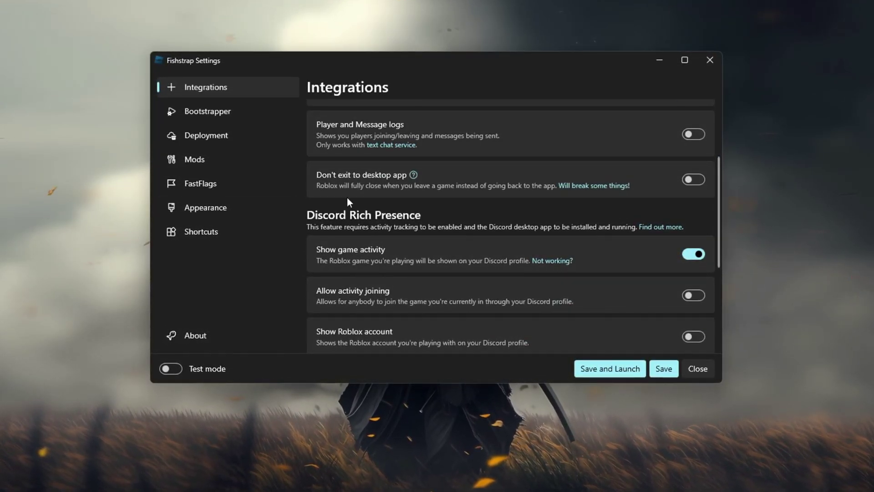
# Step: Review the Bootstrapper, Deployment and Mods settings, including the Roblox channel options and the mod presets
pyautogui.click(212, 112)
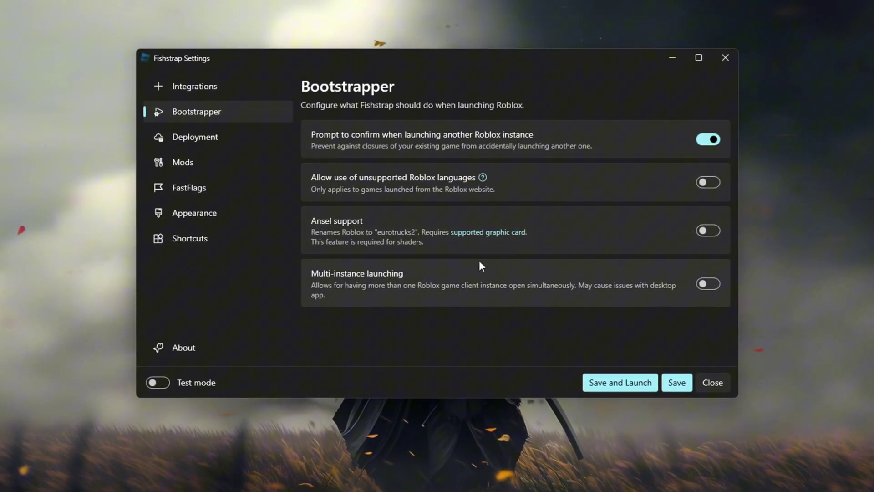
pyautogui.click(220, 137)
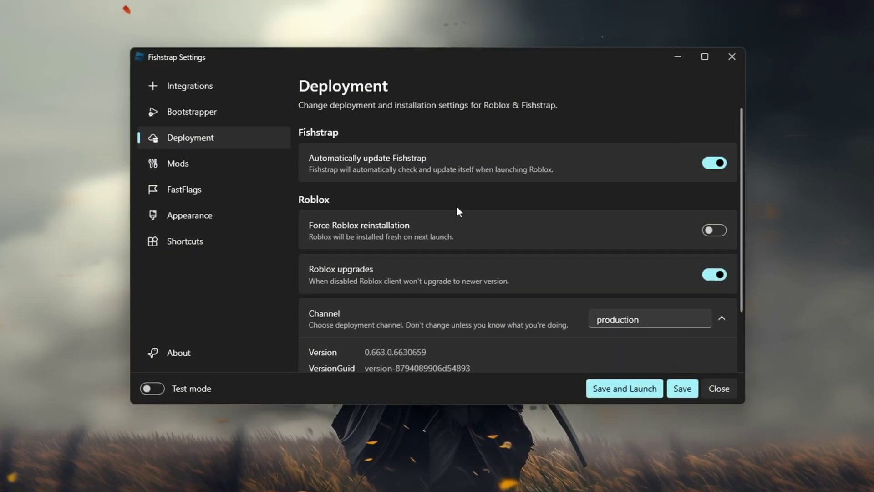
pyautogui.scroll(-2, 459, 211)
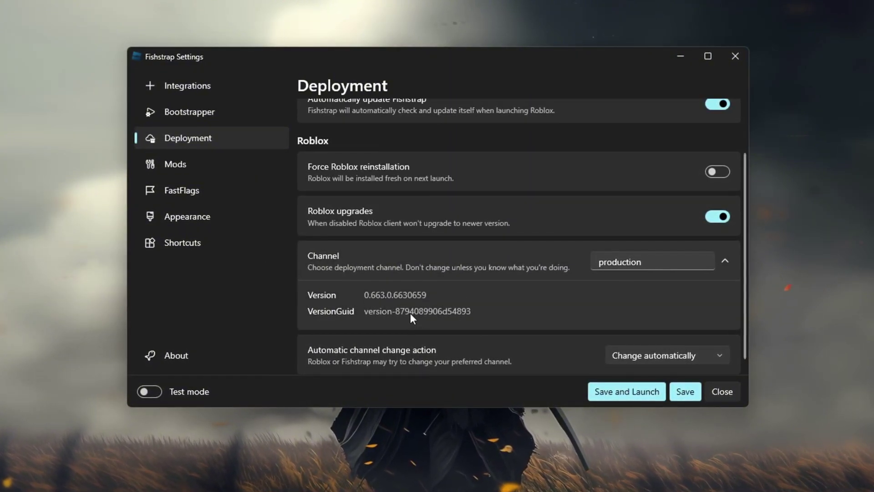
pyautogui.click(193, 166)
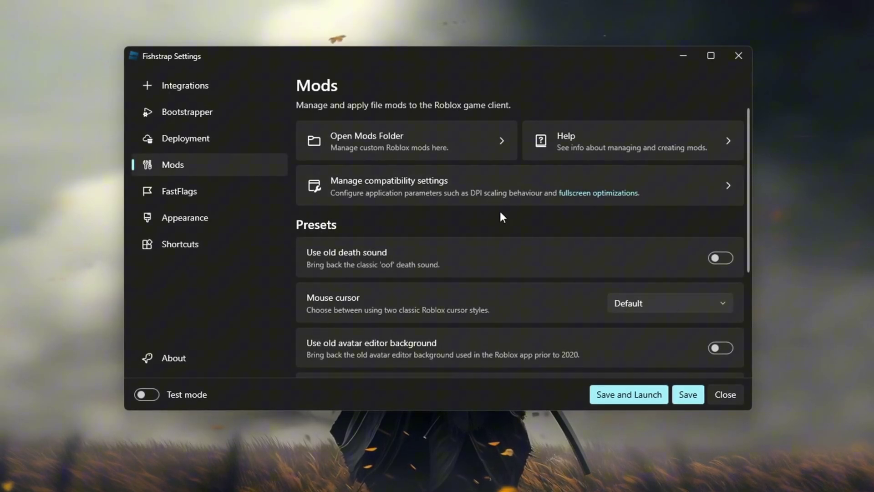
pyautogui.scroll(-3, 573, 215)
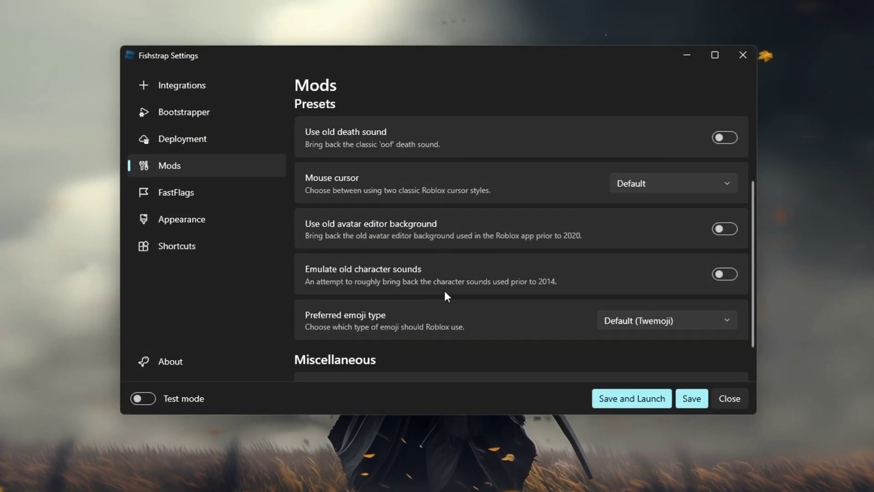
pyautogui.scroll(-1, 433, 285)
# Step: Enable the Disable Roblox telemetry preset in the FastFlags settings
pyautogui.click(175, 192)
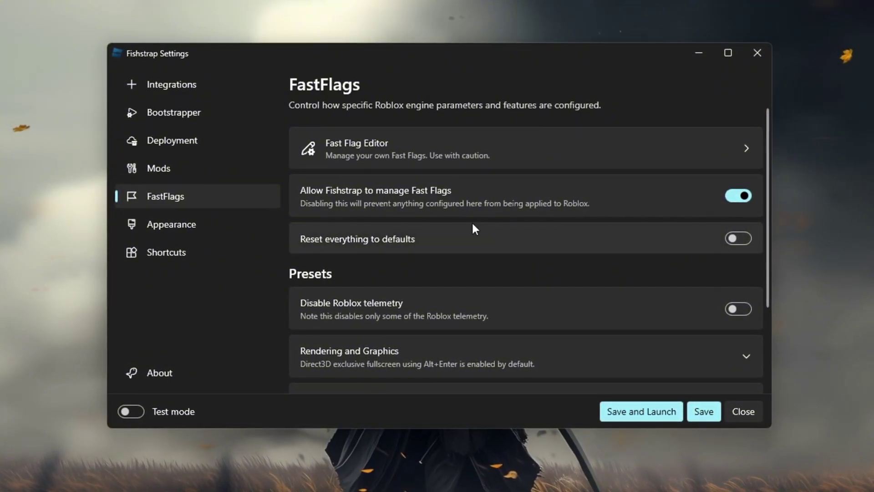
pyautogui.scroll(-1, 472, 229)
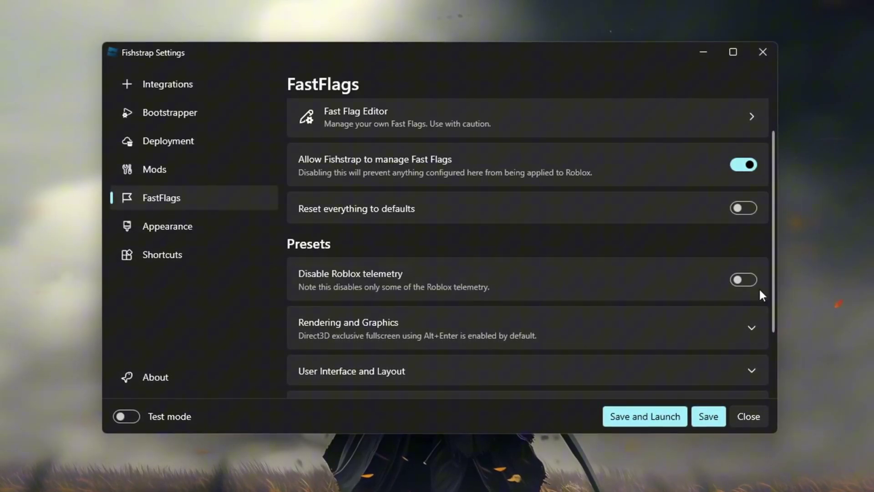
pyautogui.click(740, 279)
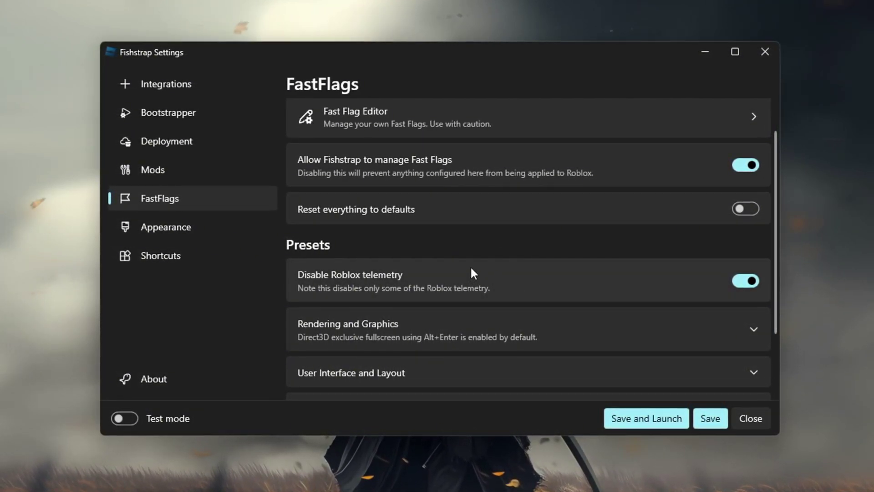
pyautogui.scroll(-1, 470, 271)
pyautogui.scroll(2, 483, 237)
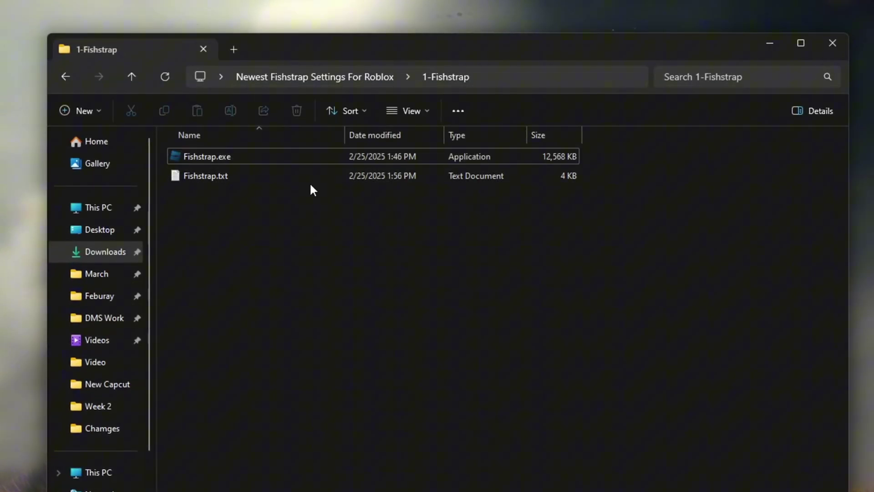
# Step: Open Fishstrap.txt from the 1-Fishstrap folder, copy all of its fast flag text, and minimize the text editor and folder windows
pyautogui.doubleClick(310, 176)
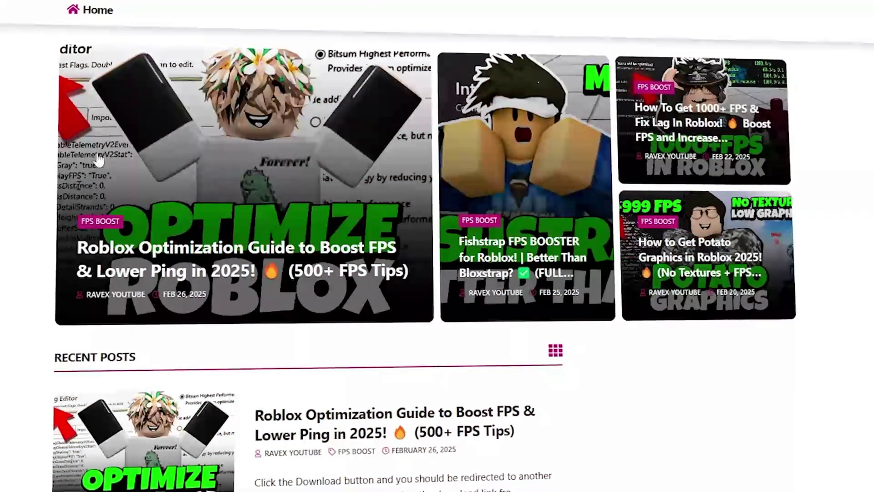
pyautogui.scroll(-6, 99, 159)
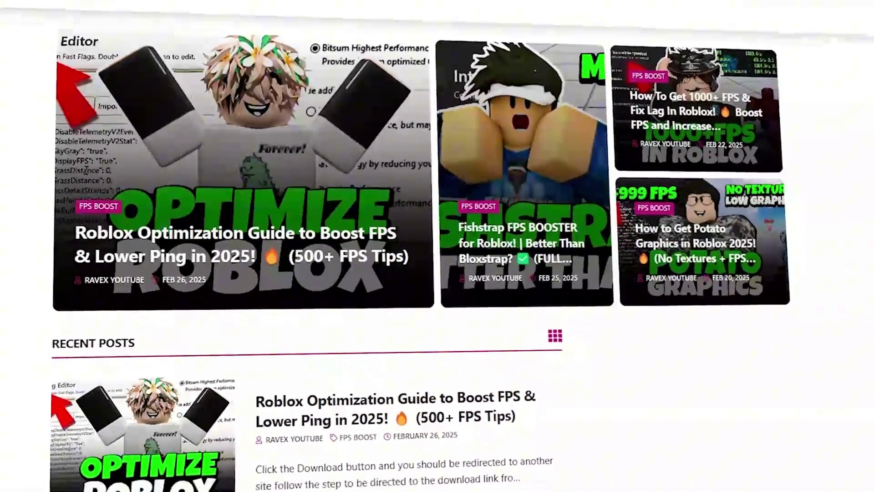
pyautogui.scroll(-8, 300, 245)
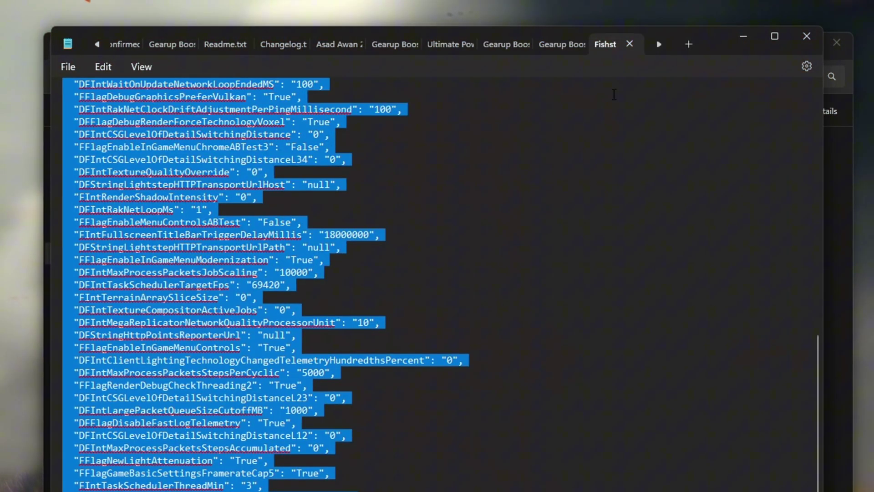
pyautogui.click(741, 34)
pyautogui.click(759, 43)
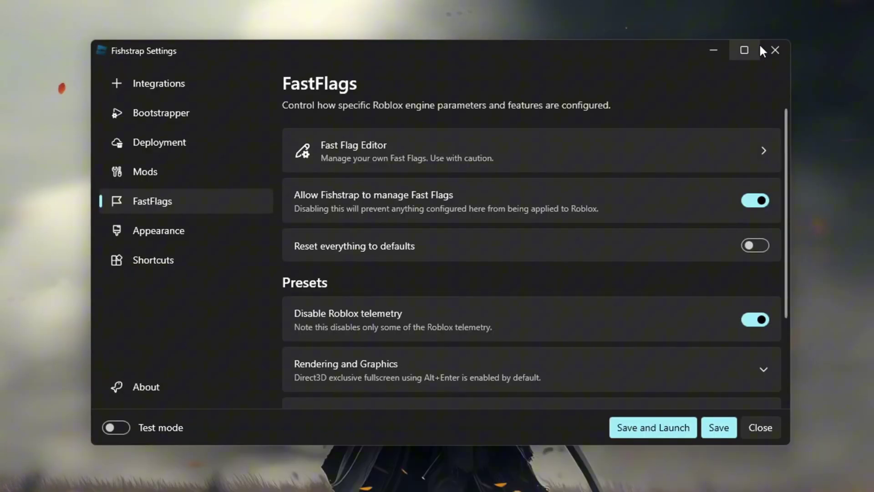
# Step: Import the copied flags as JSON in the Fast Flag Editor, overwrite the conflicting values, and return to the FastFlags settings
pyautogui.click(378, 149)
pyautogui.click(388, 142)
pyautogui.click(445, 222)
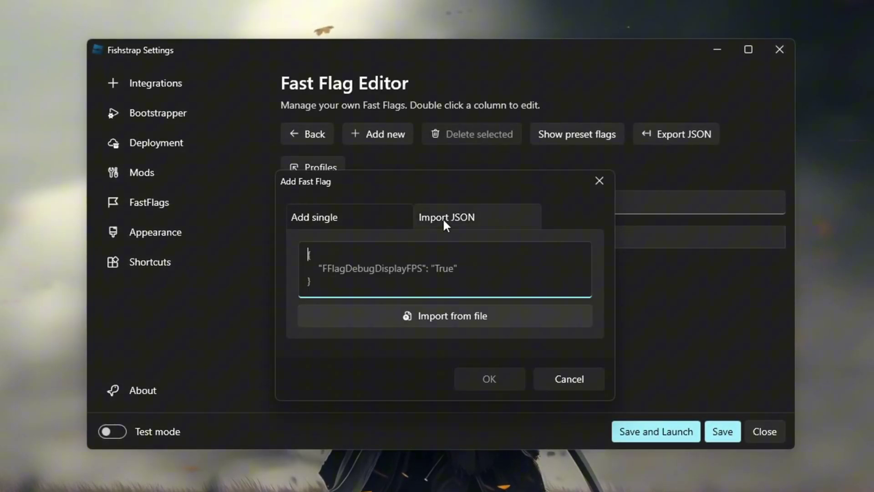
pyautogui.click(501, 255)
pyautogui.hotkey('ctrl', 'v')
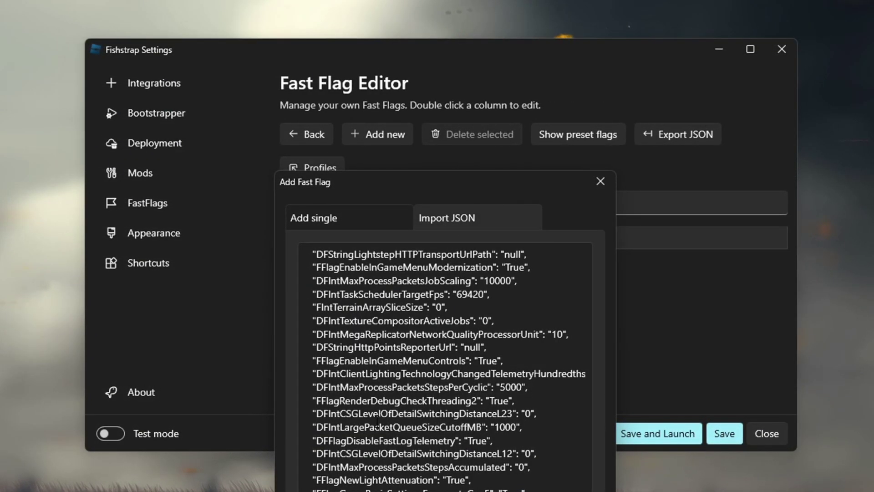
pyautogui.press('Return')
pyautogui.click(500, 344)
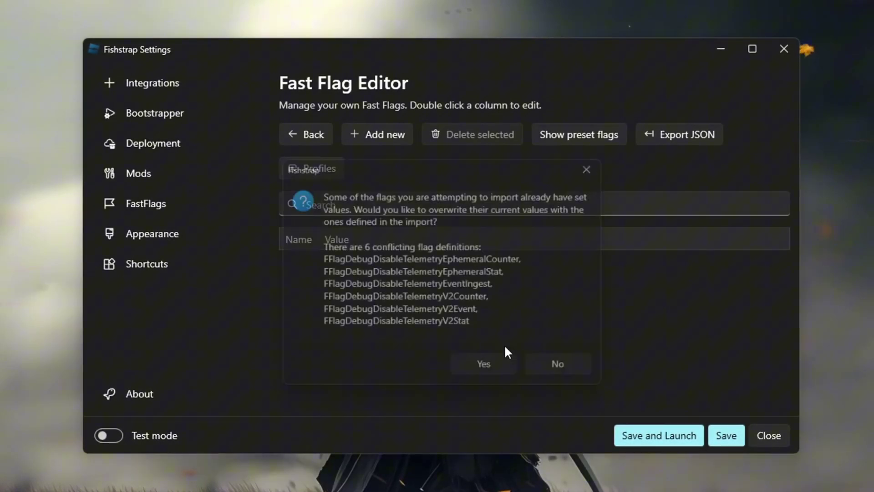
pyautogui.click(493, 370)
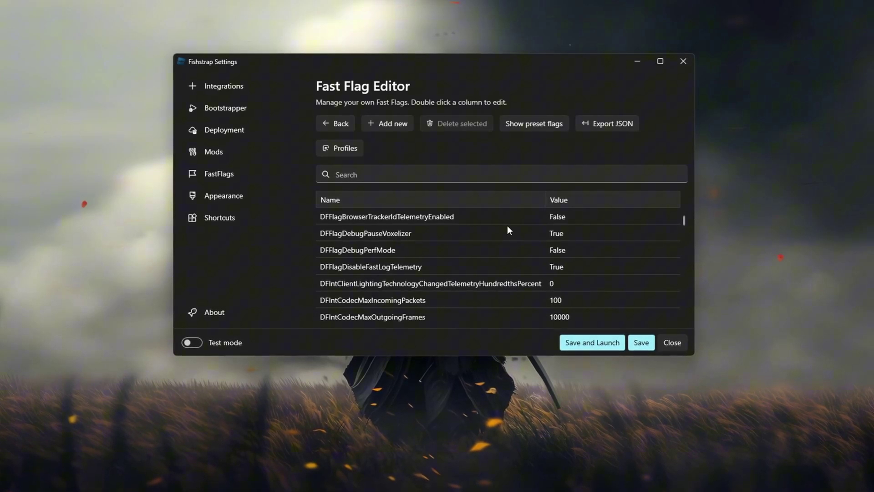
pyautogui.click(223, 177)
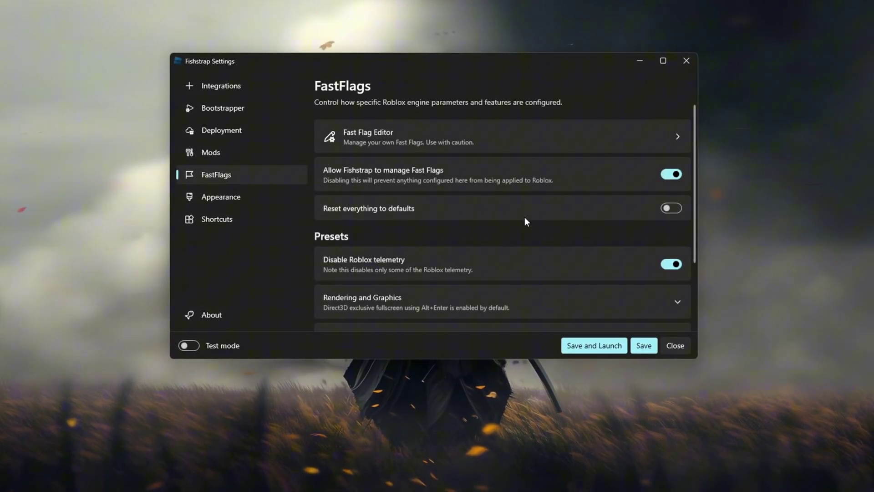
# Step: Expand the Rendering and Graphics presets and set the anti-aliasing quality (MSAA) to 1x
pyautogui.scroll(-1, 501, 217)
pyautogui.click(417, 274)
pyautogui.scroll(-2, 427, 268)
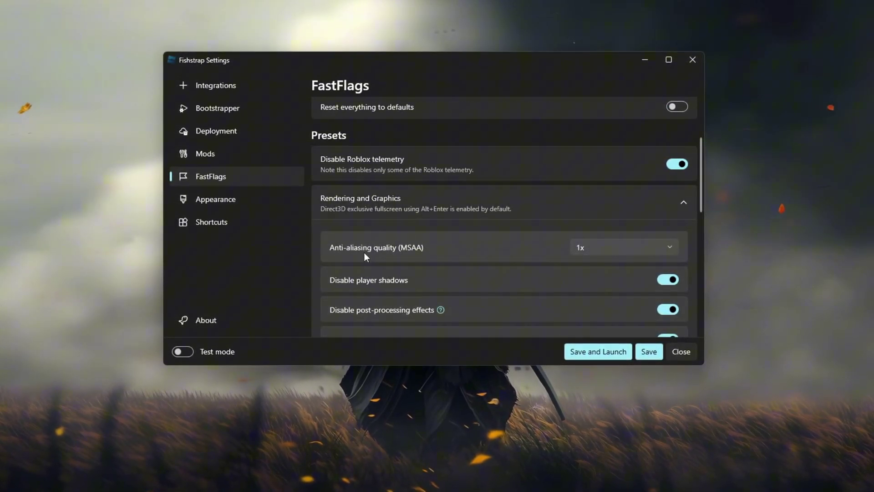
pyautogui.click(590, 253)
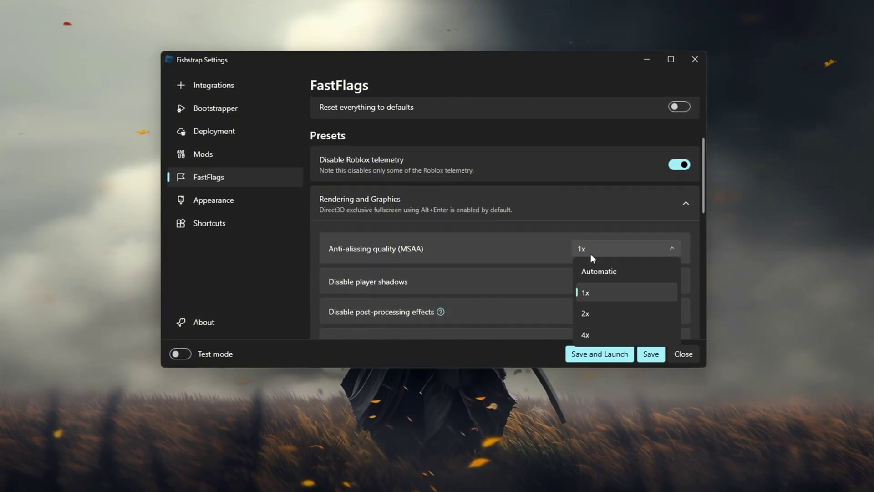
pyautogui.click(592, 294)
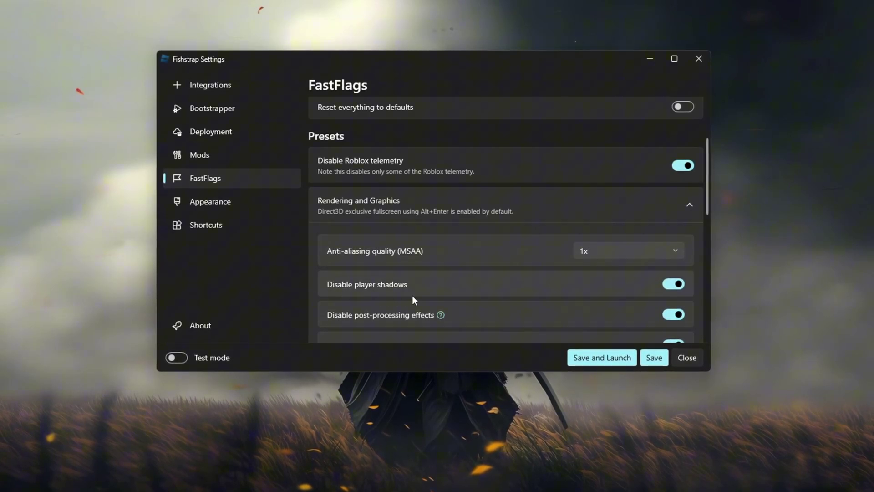
# Step: Set the framerate limit in the Rendering and Graphics presets to 0
pyautogui.scroll(-2, 326, 302)
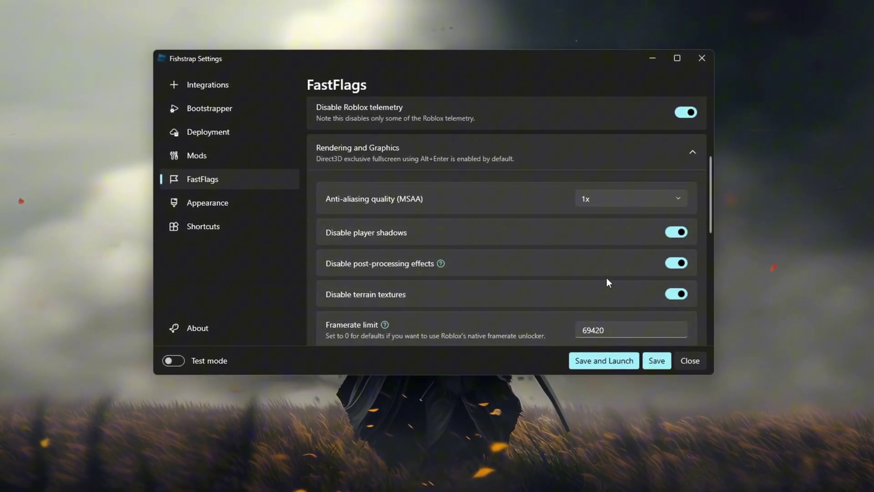
pyautogui.scroll(-2, 604, 277)
pyautogui.moveTo(642, 273); pyautogui.dragTo(568, 277)
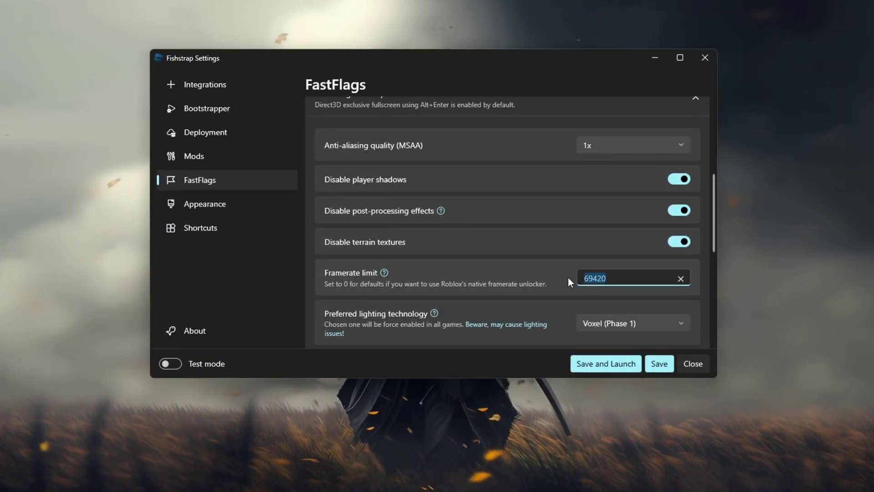
pyautogui.write('0')
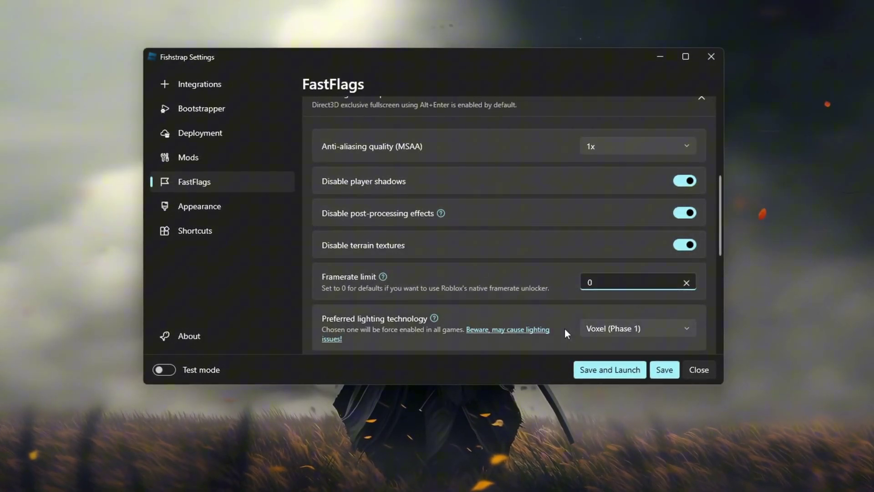
# Step: Choose Voxel (Phase 1) as the preferred lighting technology
pyautogui.scroll(-1, 576, 325)
pyautogui.click(630, 302)
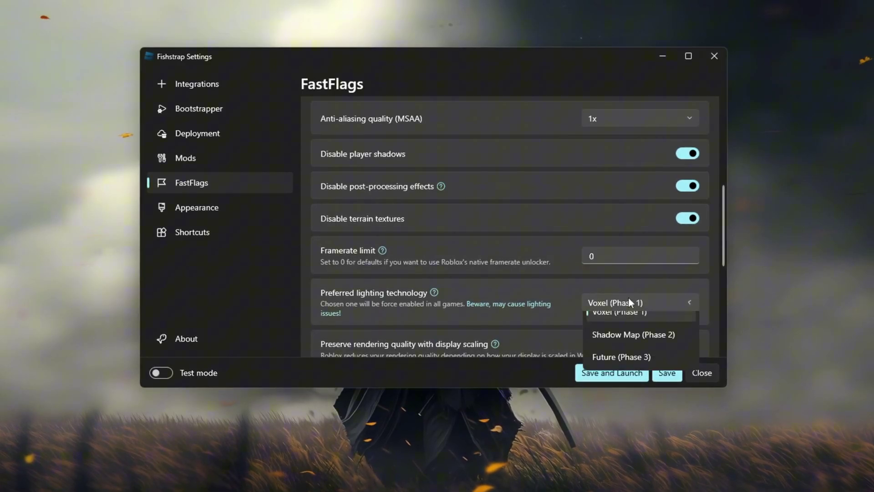
pyautogui.click(630, 302)
pyautogui.scroll(-3, 539, 296)
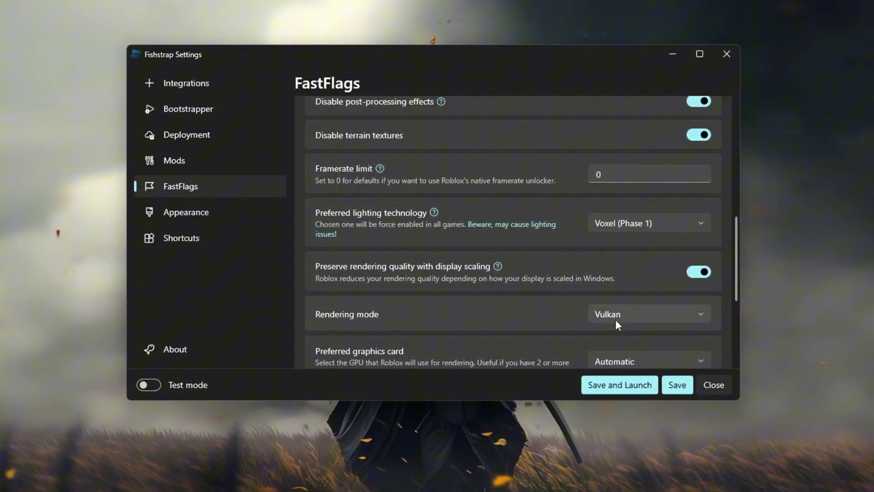
# Step: Set the texture quality in the Rendering and Graphics presets to Level 0 (Lowest)
pyautogui.scroll(-3, 617, 323)
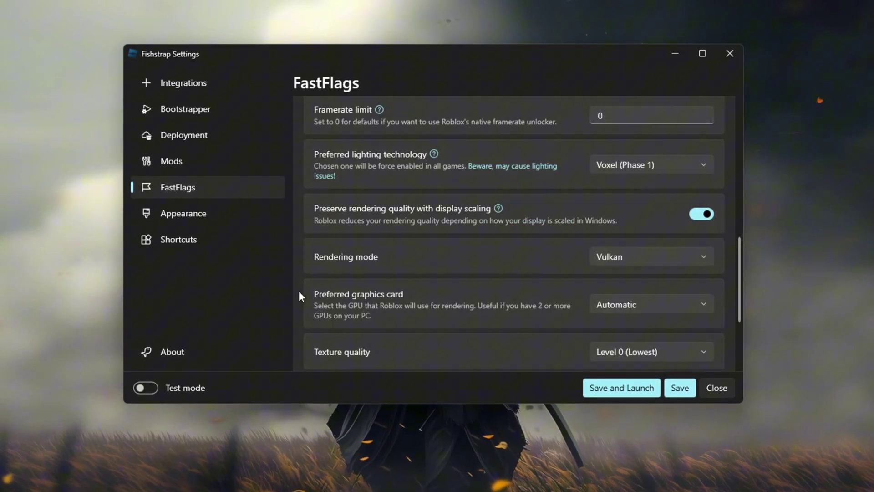
pyautogui.scroll(-4, 601, 291)
pyautogui.click(644, 256)
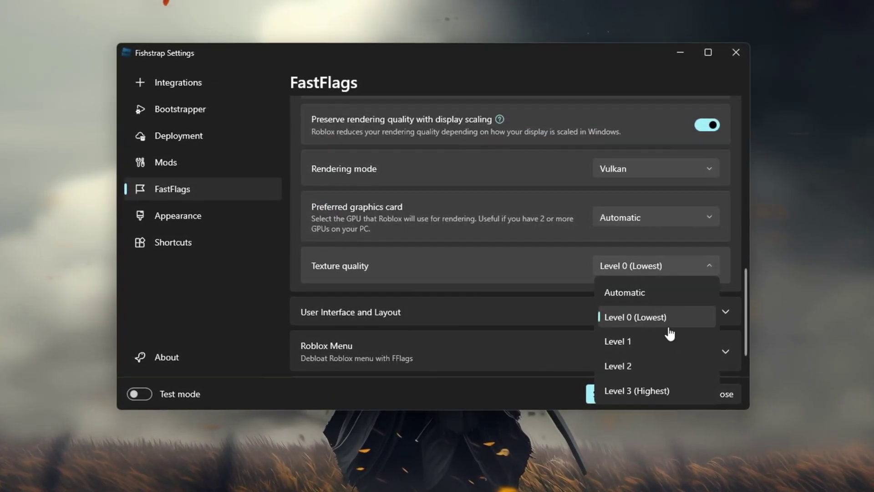
pyautogui.click(645, 322)
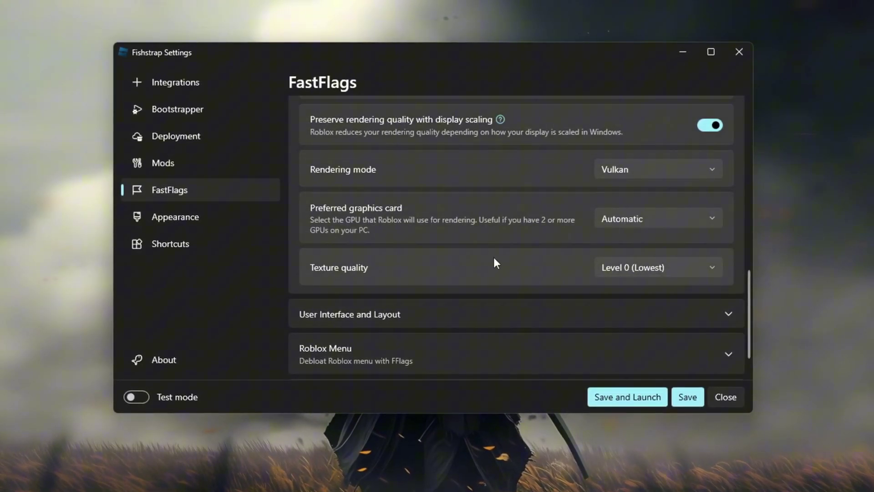
# Step: Expand the Roblox Menu presets and review the VR, feedback, language, framerate cap and chat translation toggles
pyautogui.scroll(-2, 488, 261)
pyautogui.click(401, 321)
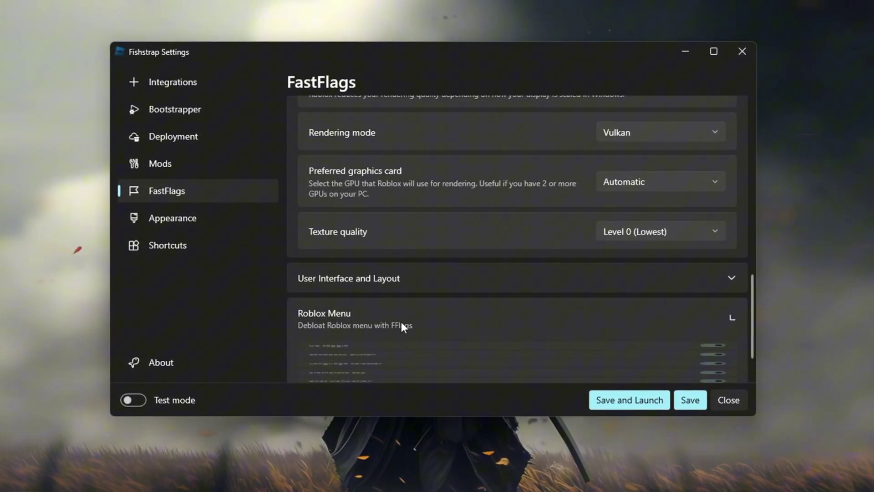
pyautogui.scroll(-3, 529, 302)
pyautogui.scroll(-3, 681, 310)
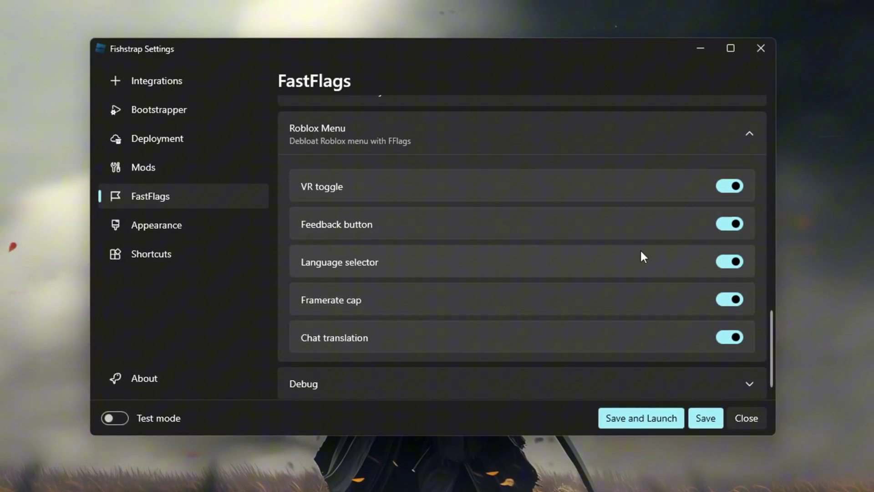
pyautogui.scroll(-1, 640, 249)
# Step: View the Appearance settings, then save the whole configuration and launch Roblox
pyautogui.click(162, 223)
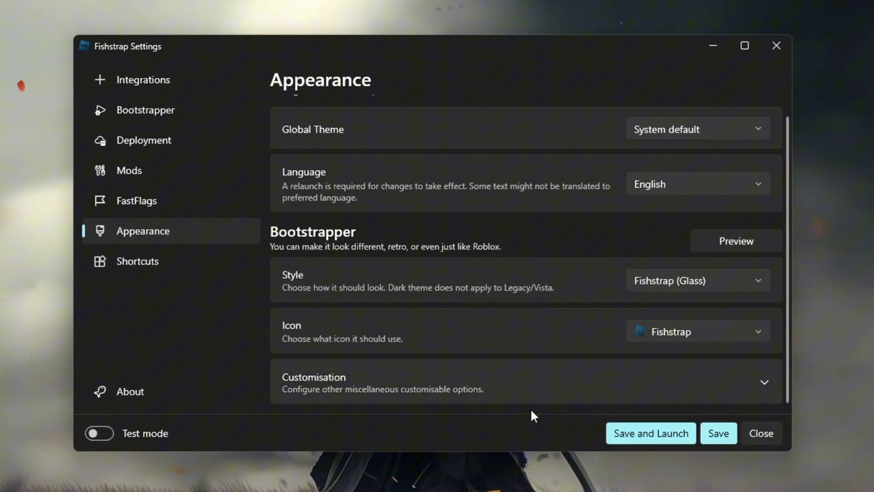
pyautogui.click(662, 436)
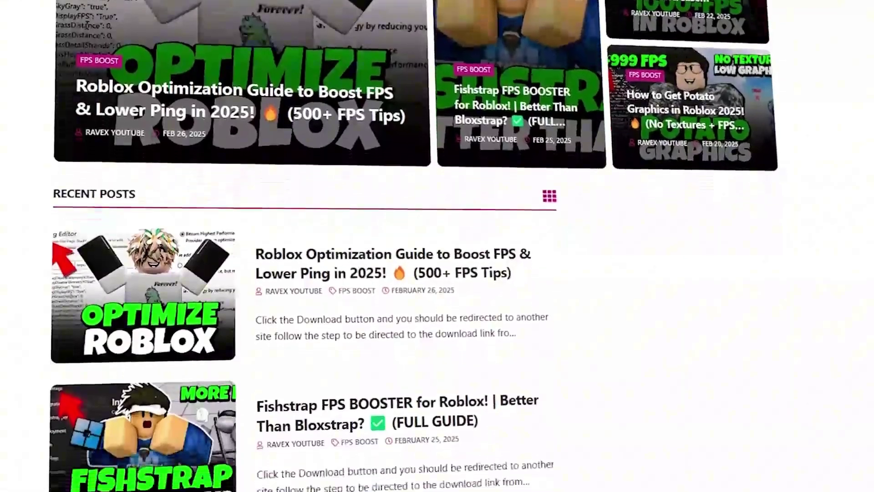
pyautogui.scroll(-8, 301, 273)
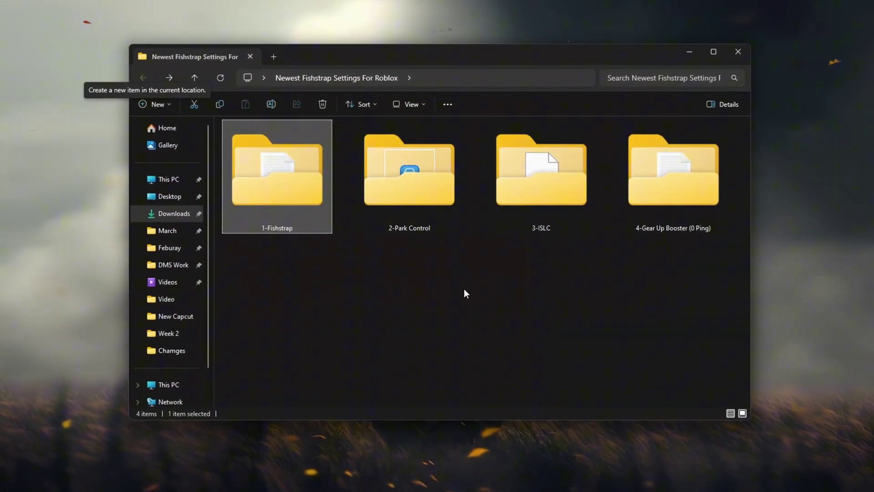
# Step: Open the 2-Park Control folder and select the parkcontrolsetup64.exe installer
pyautogui.click(420, 210)
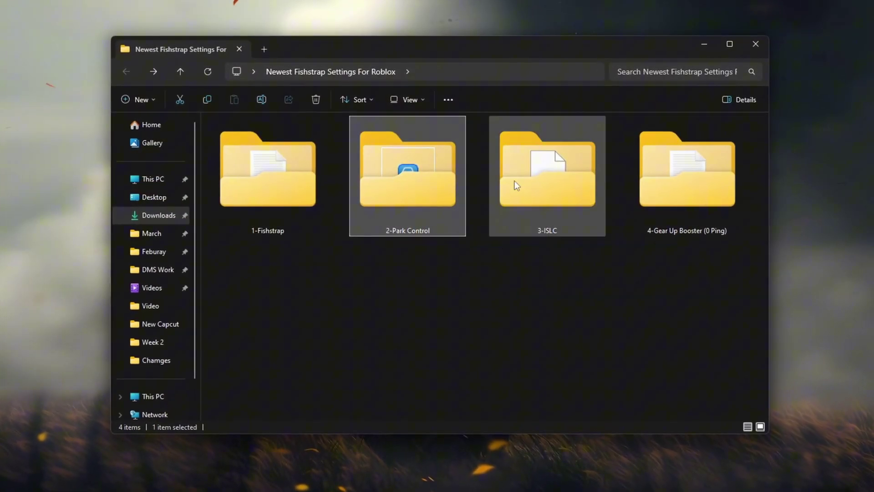
pyautogui.doubleClick(407, 183)
pyautogui.click(272, 137)
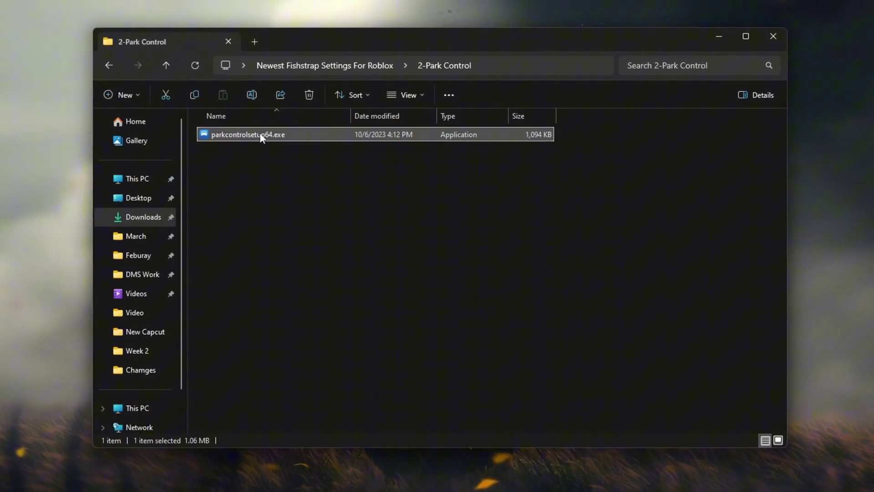
# Step: Search Windows for ParkControl, launch the app, and minimize the 2-Park Control folder window
pyautogui.press('super')
pyautogui.write('opark')
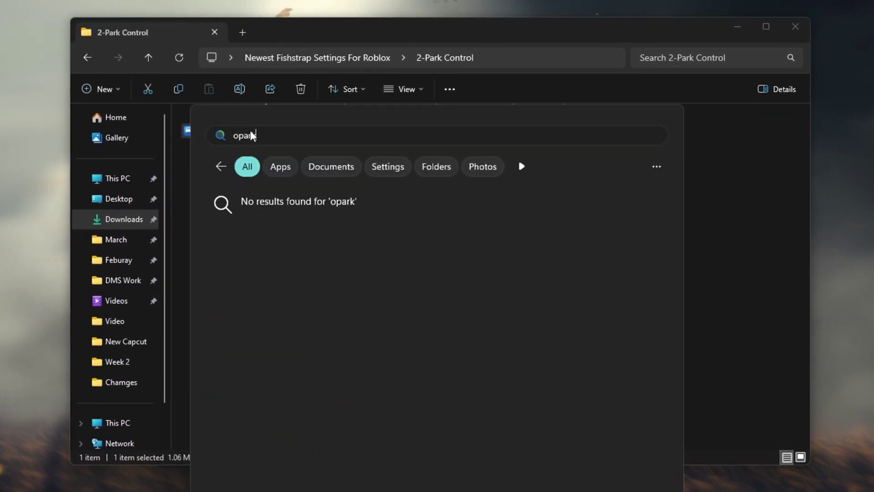
pyautogui.press('BackSpace')
pyautogui.press('BackSpace')
pyautogui.press('BackSpace')
pyautogui.press('BackSpace')
pyautogui.press('BackSpace')
pyautogui.write('parkcontrol')
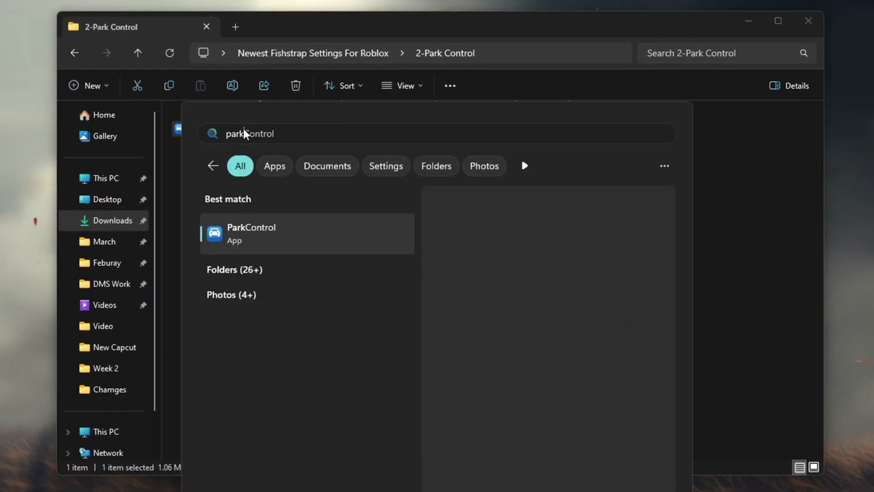
pyautogui.press('Return')
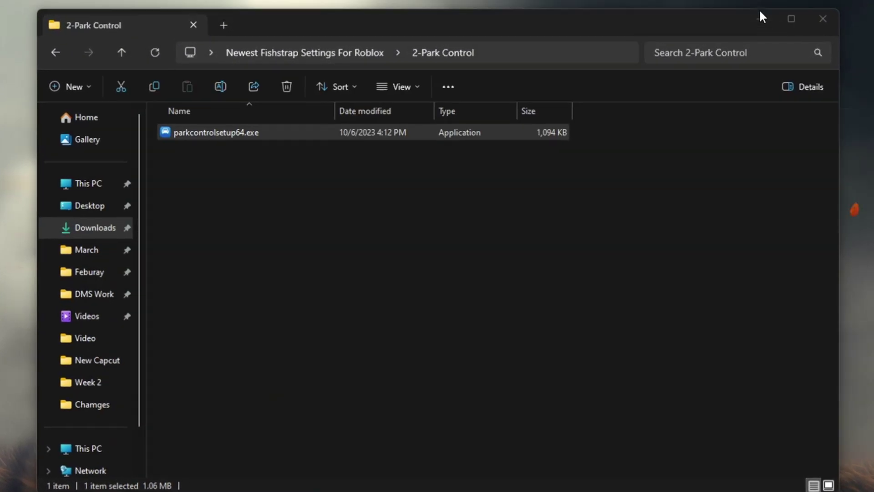
pyautogui.click(760, 18)
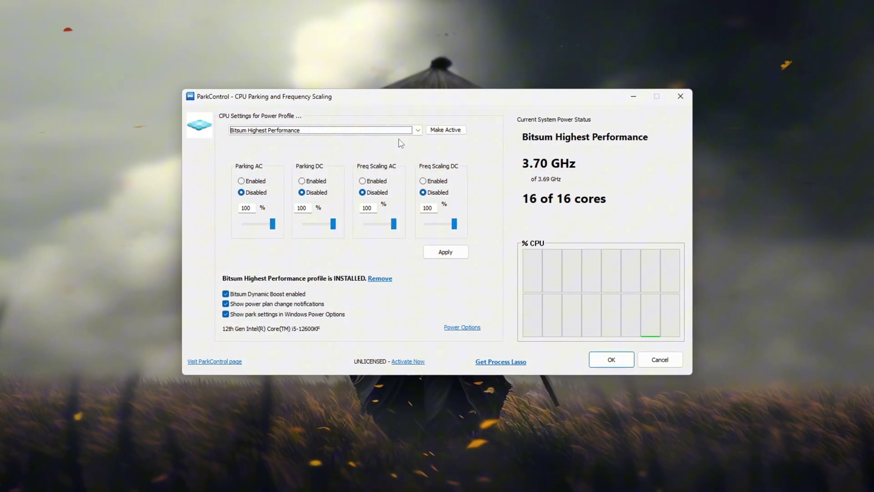
# Step: Select Bitsum Highest Performance as the power profile for the CPU settings
pyautogui.click(343, 132)
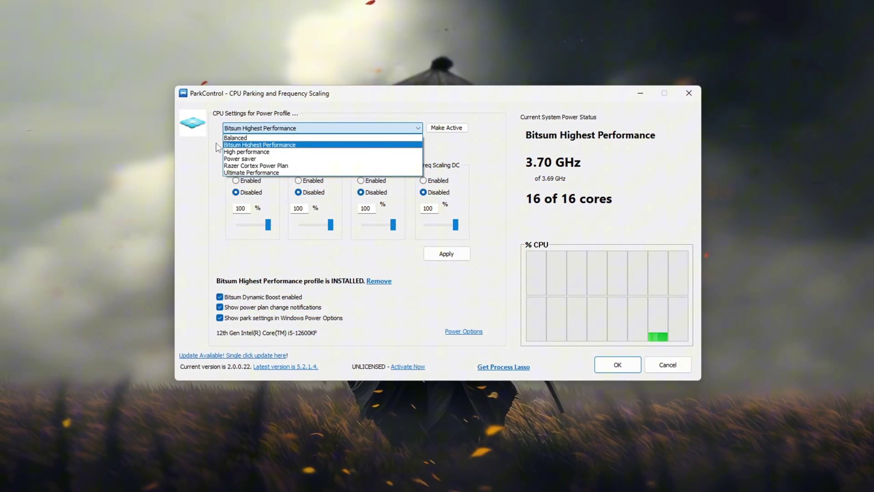
pyautogui.click(252, 144)
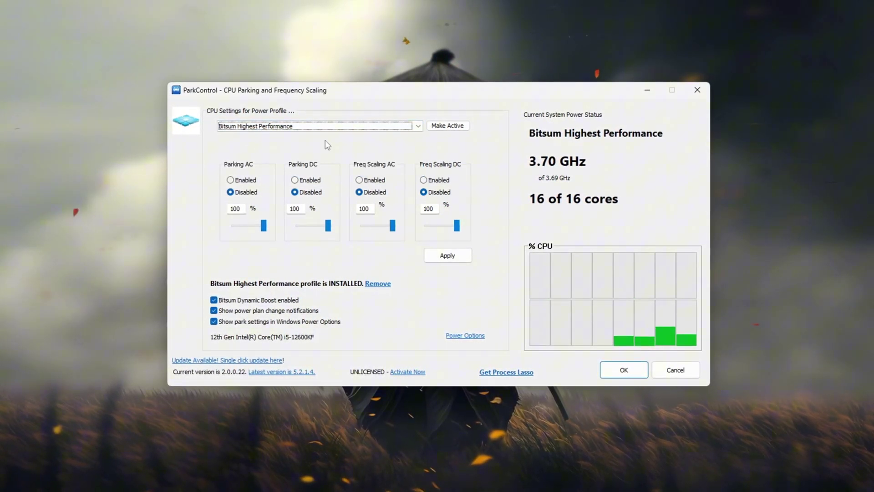
pyautogui.click(255, 126)
pyautogui.click(235, 147)
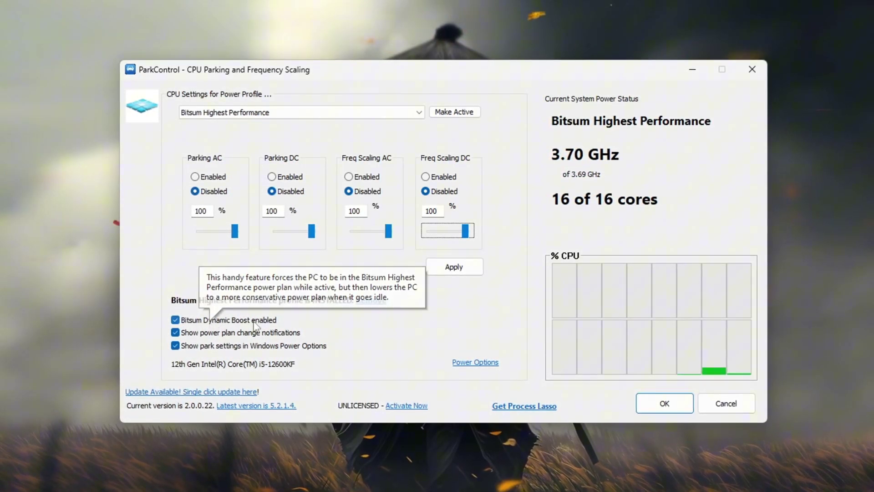
# Step: Toggle Bitsum Dynamic Boost off and on again, accepting Balanced as the idle plan and 300 seconds before idle
pyautogui.click(176, 320)
pyautogui.click(176, 320)
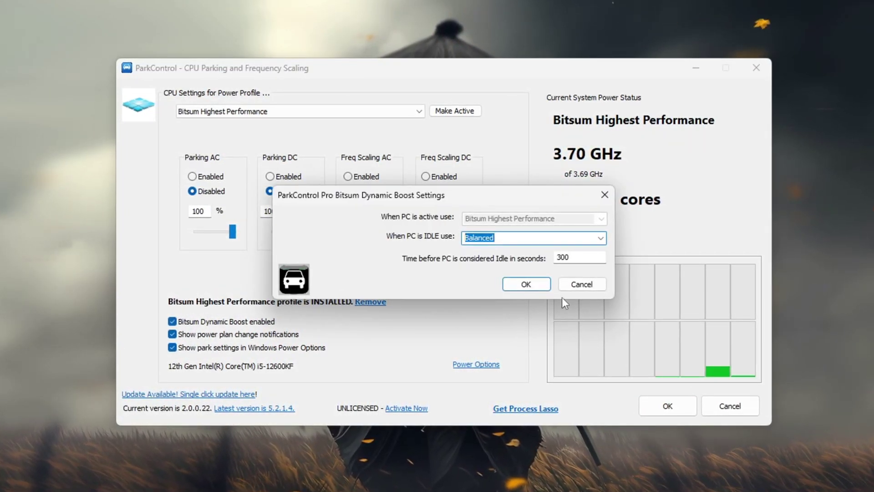
pyautogui.click(527, 285)
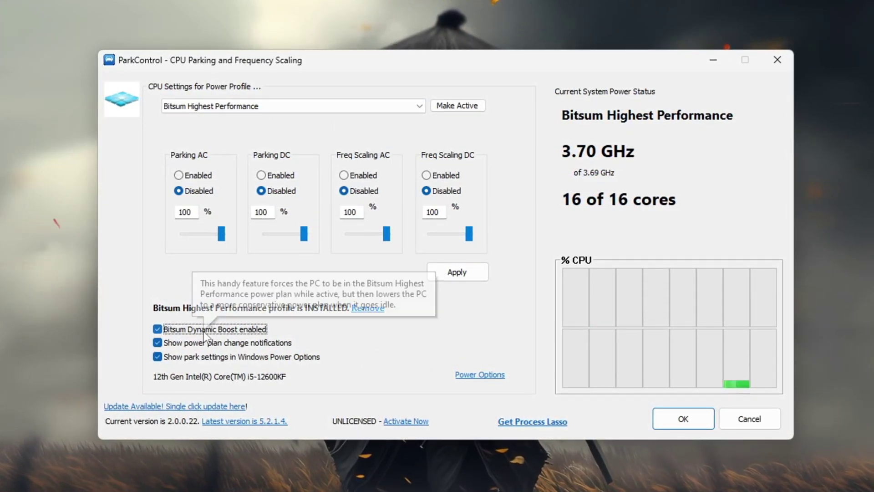
# Step: Open the Windows Power Options from ParkControl, check which power plan is active, and close the window
pyautogui.click(474, 378)
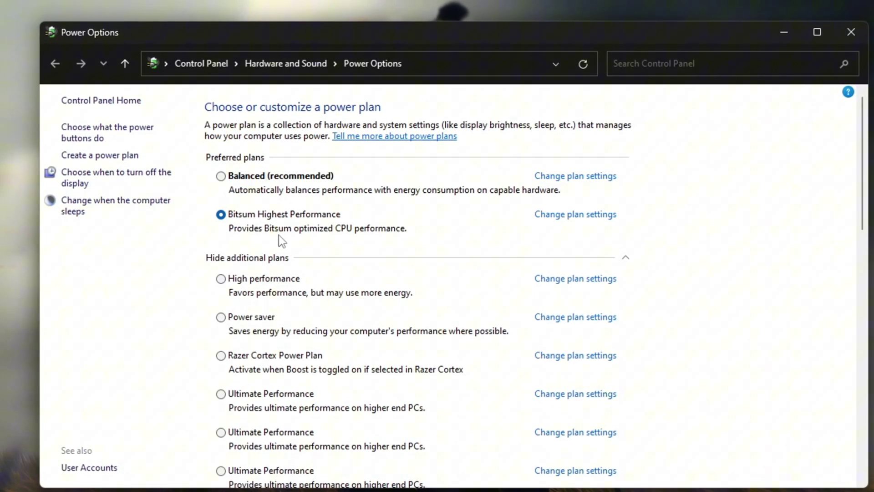
pyautogui.click(850, 29)
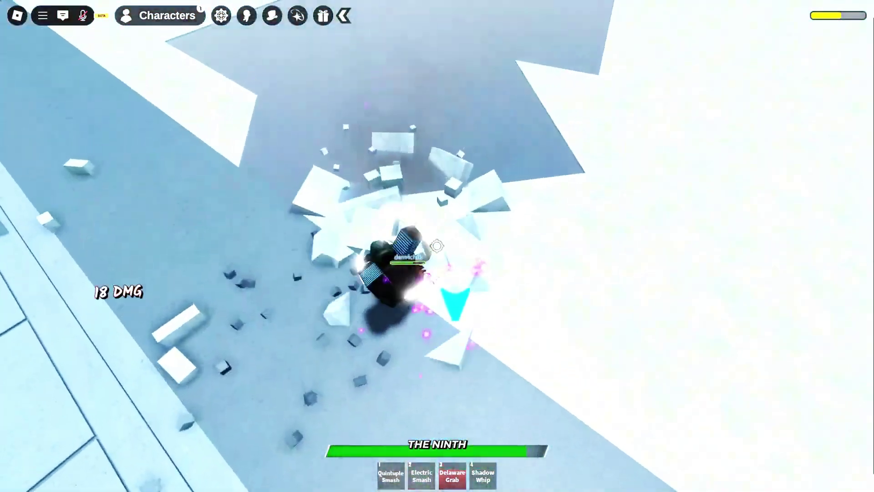
pyautogui.press('1')
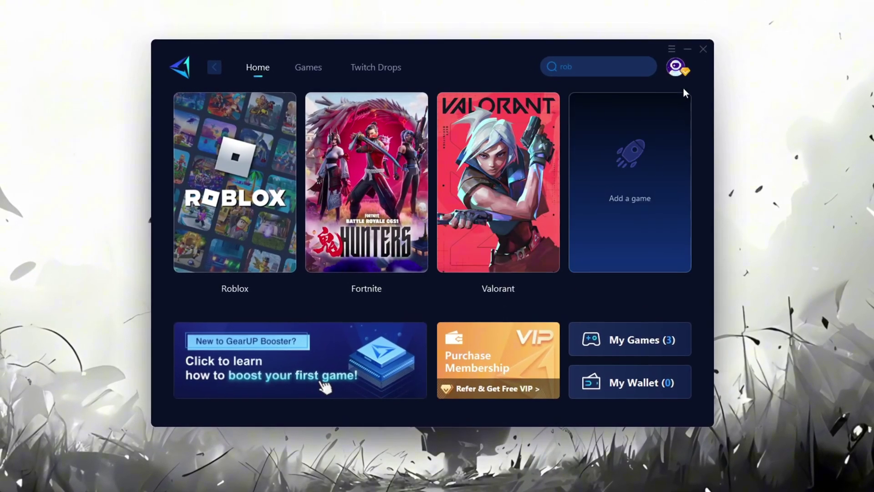
# Step: Browse the popular titles in GearUP Booster's game list and return to the home page with the added games
pyautogui.moveTo(674, 67)
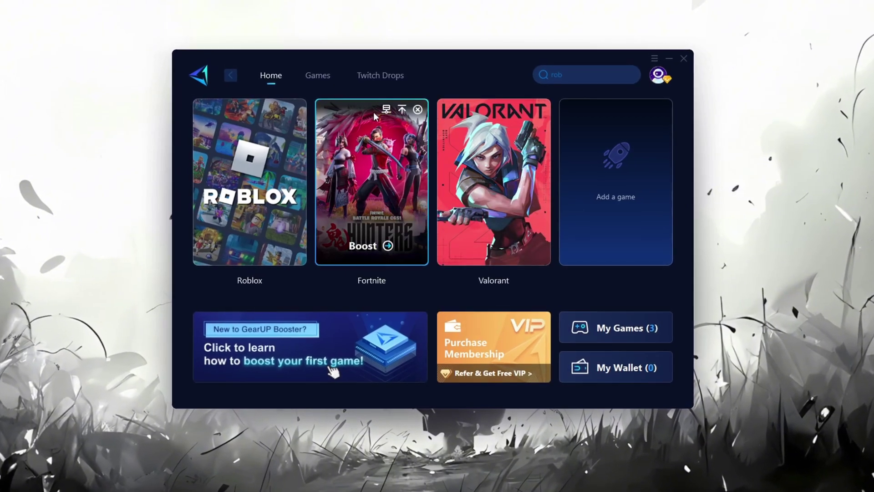
pyautogui.click(319, 77)
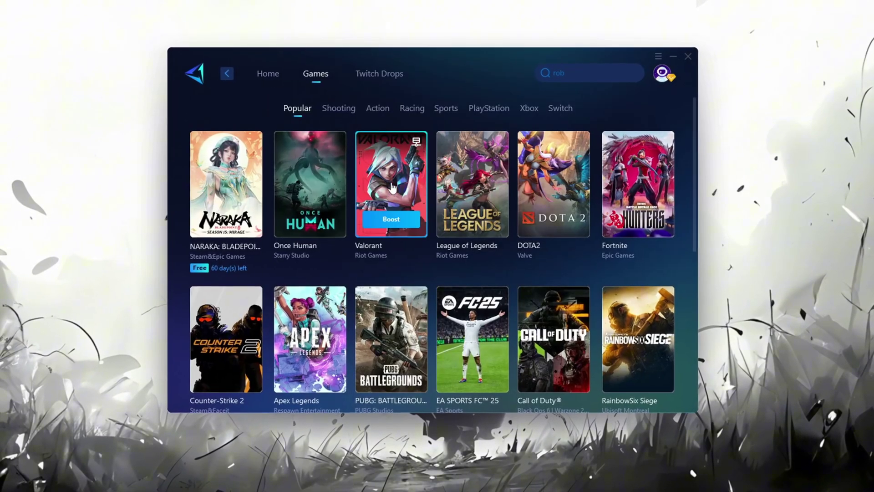
pyautogui.scroll(-5, 422, 236)
pyautogui.scroll(5, 450, 202)
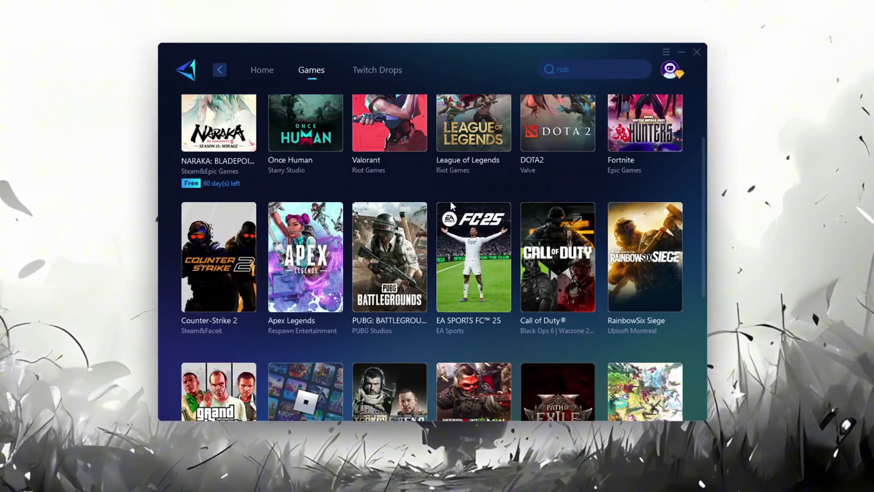
pyautogui.click(255, 68)
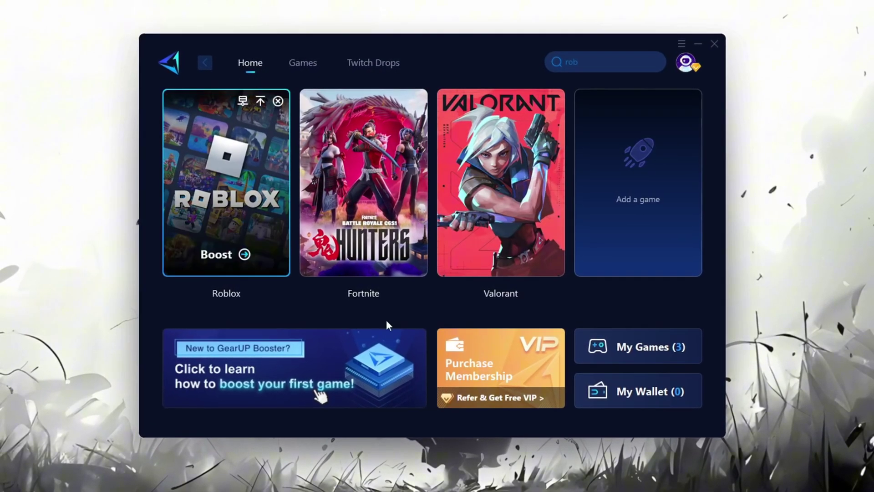
pyautogui.moveTo(378, 248)
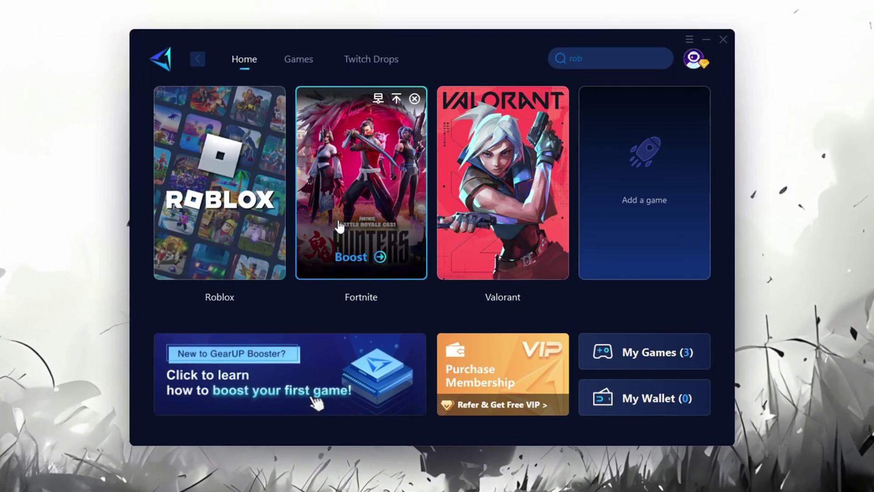
# Step: Start boosting Roblox in GearUP Booster and look through its game server regions without choosing a different one
pyautogui.moveTo(204, 263)
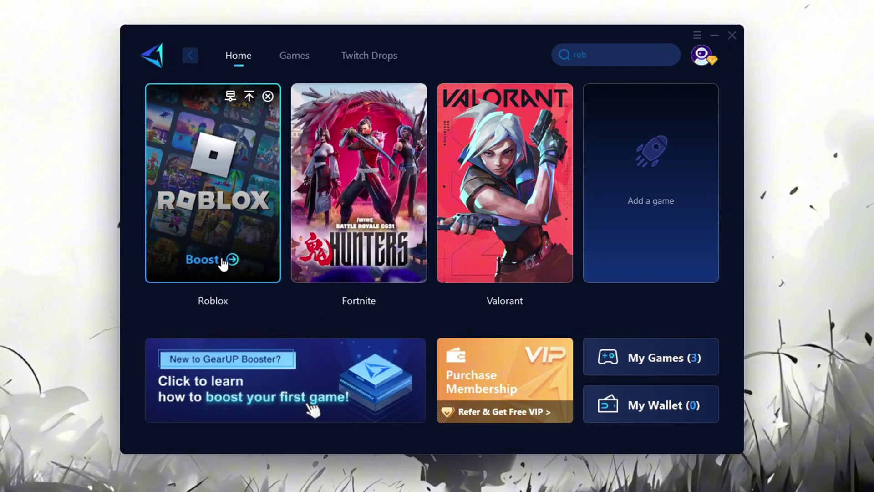
pyautogui.click(200, 261)
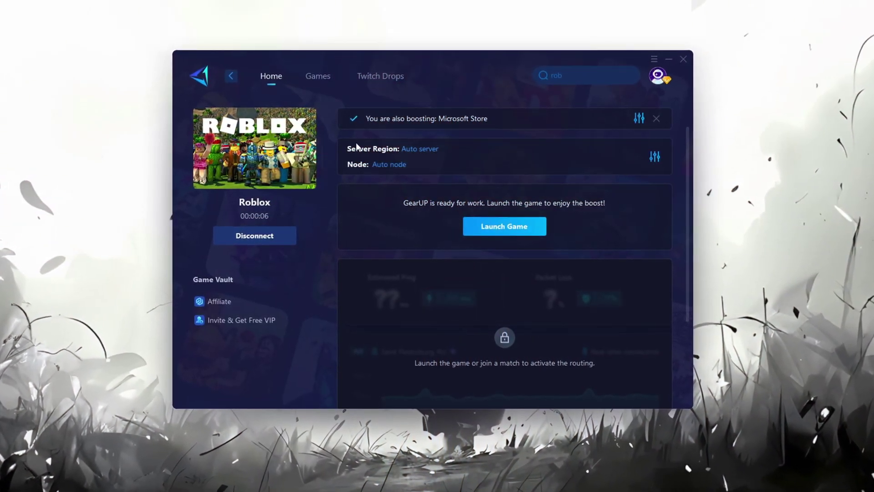
pyautogui.click(419, 151)
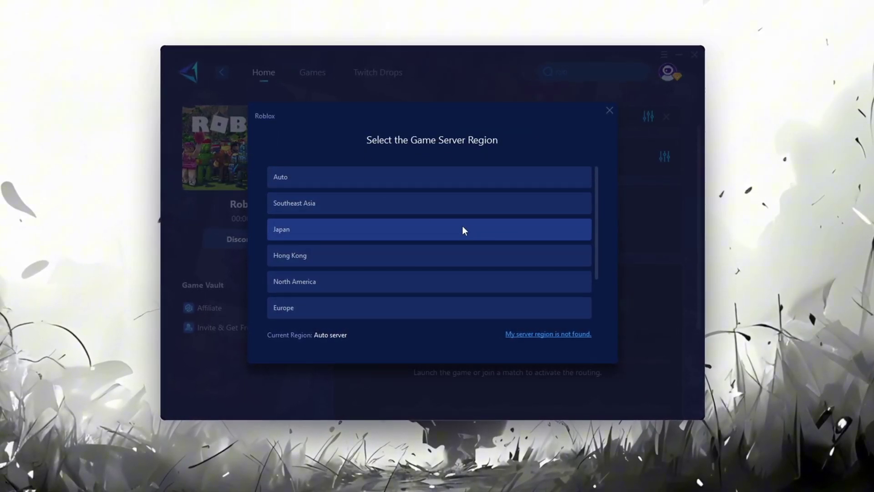
pyautogui.scroll(-1, 483, 225)
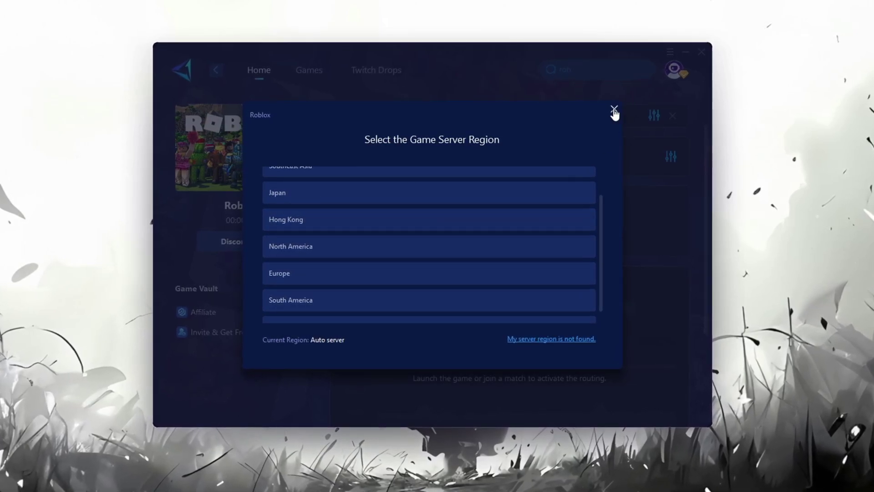
pyautogui.click(614, 110)
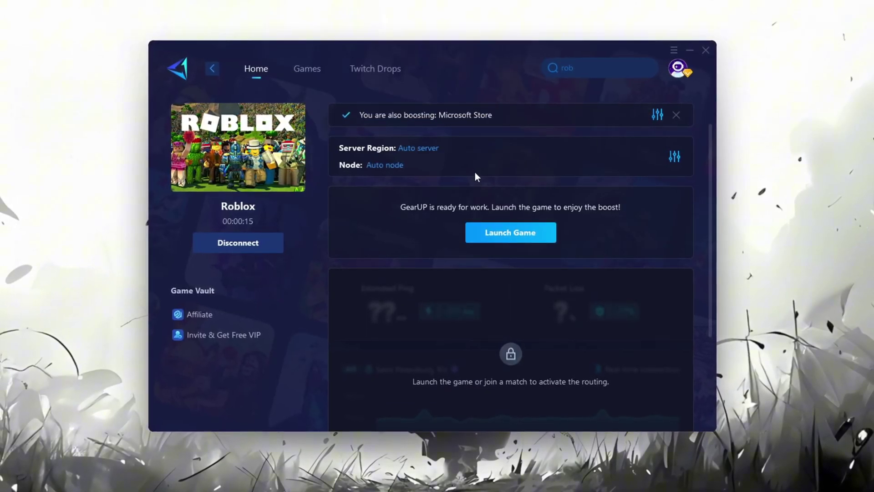
# Step: Look through the routing nodes offered for the Roblox server without choosing one, and close GearUP Booster
pyautogui.click(386, 165)
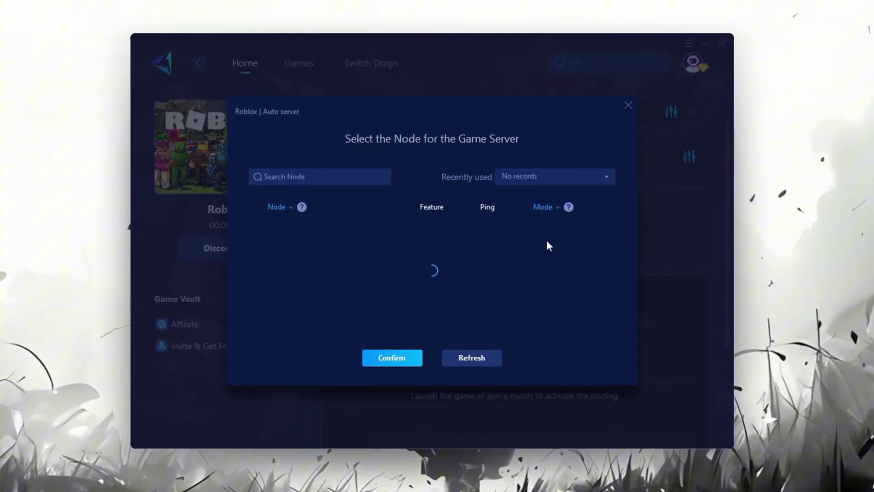
pyautogui.scroll(-4, 433, 254)
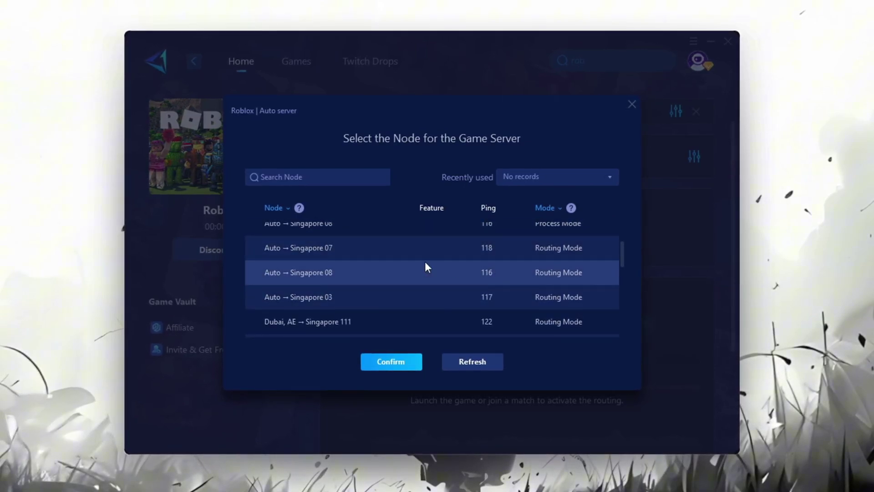
pyautogui.click(632, 105)
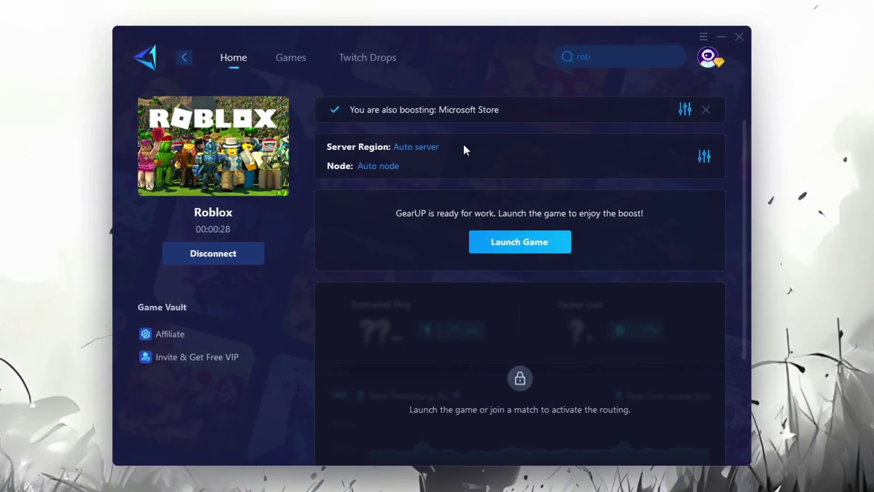
pyautogui.click(743, 36)
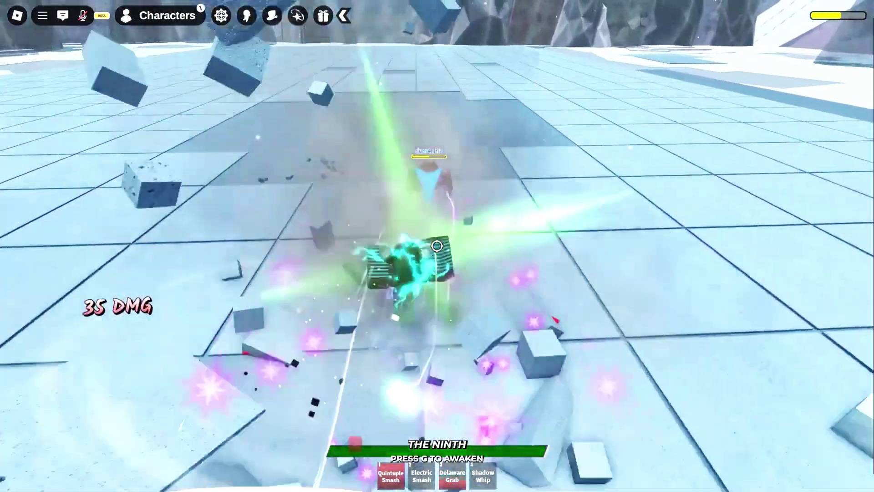
pyautogui.click(437, 246)
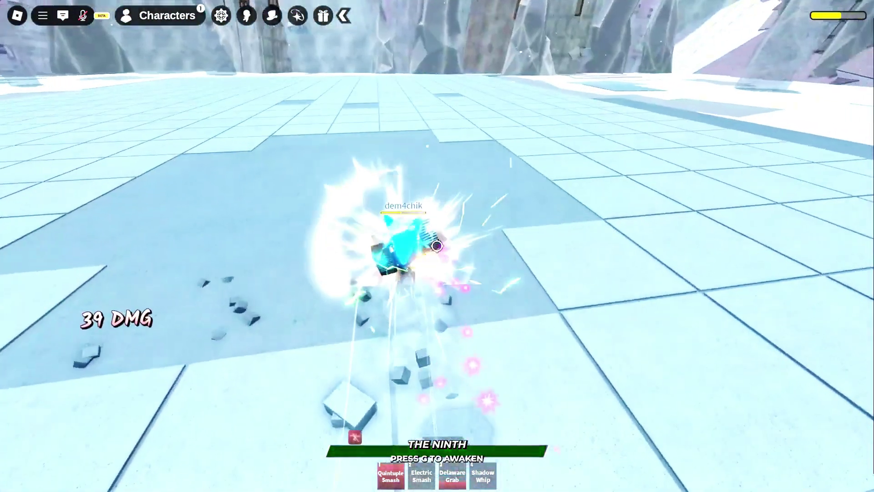
pyautogui.click(436, 246)
pyautogui.click(437, 246)
pyautogui.click(437, 246)
pyautogui.press('3')
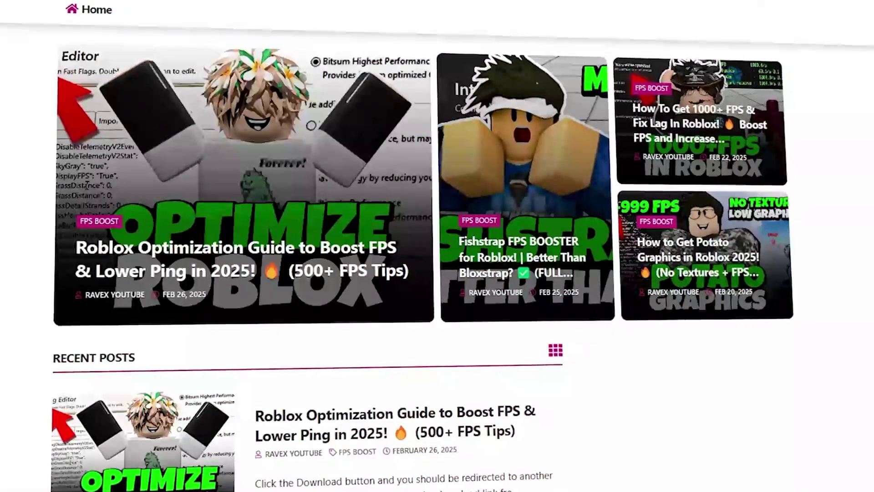
pyautogui.scroll(-5, 73, 159)
pyautogui.scroll(-7, 300, 245)
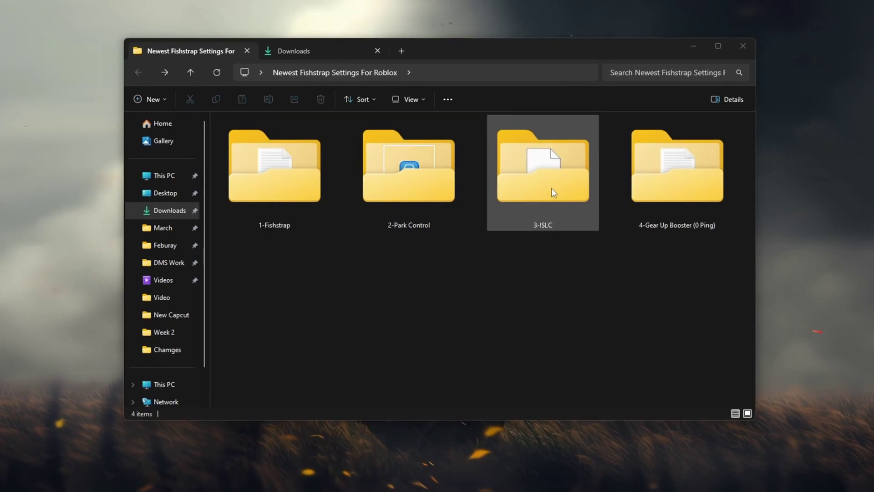
# Step: Open the 3-ISLC folder and set Intelligent standby list cleaner's free memory purge threshold to 16000 MB
pyautogui.click(550, 188)
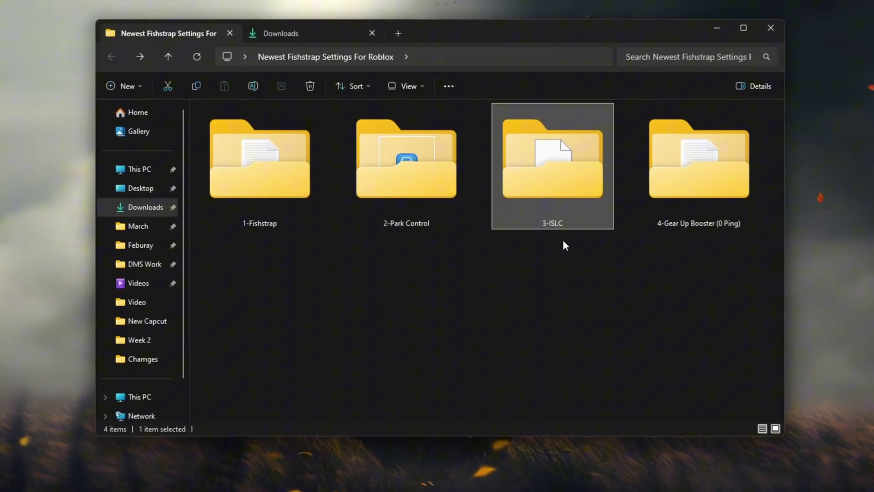
pyautogui.doubleClick(565, 178)
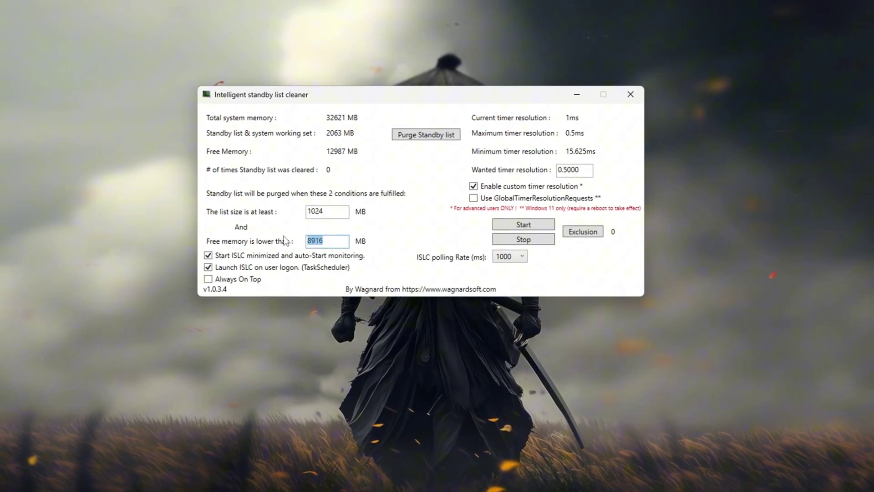
pyautogui.write('6000')
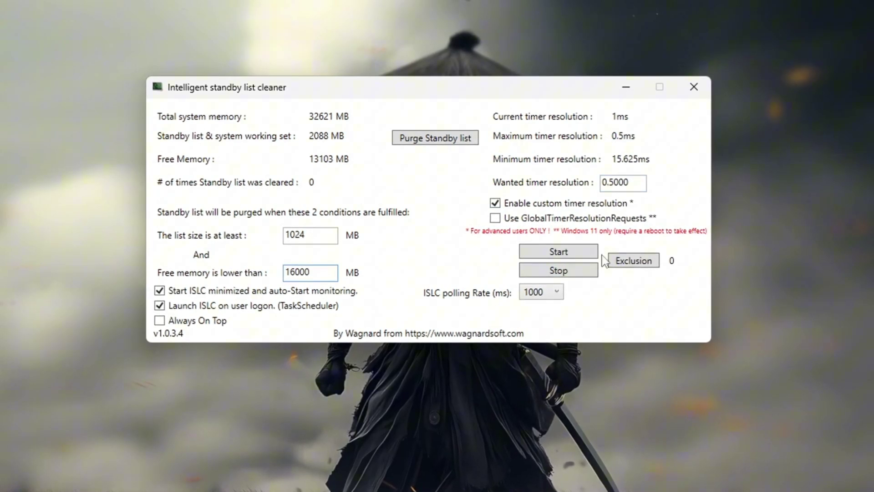
# Step: Select 1000 ms as the ISLC polling rate, check the other rates offered, and close the list without changing it
pyautogui.click(541, 293)
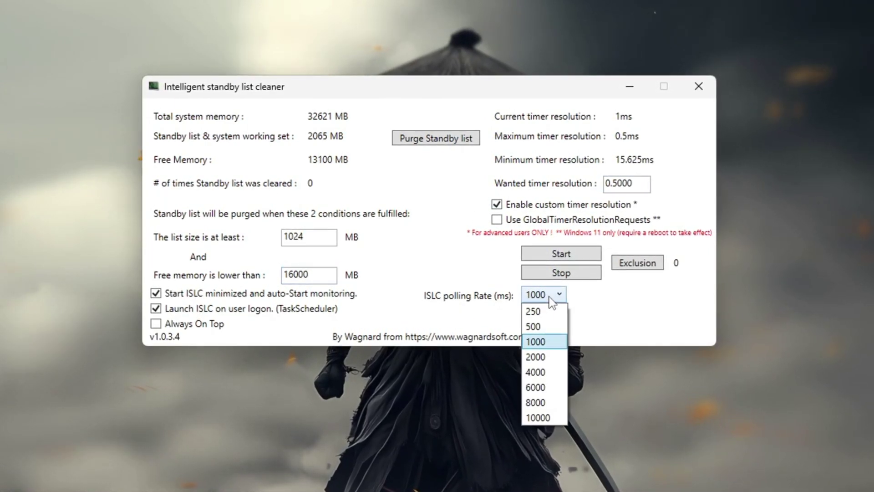
pyautogui.click(544, 345)
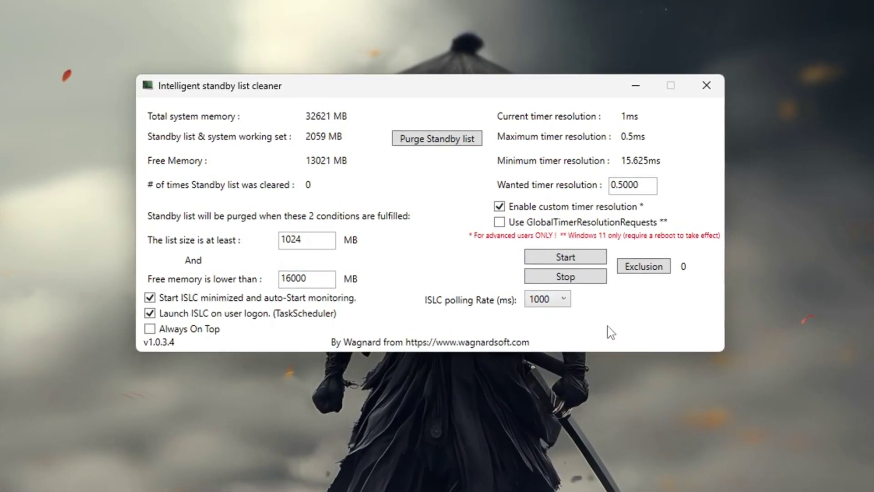
pyautogui.click(544, 299)
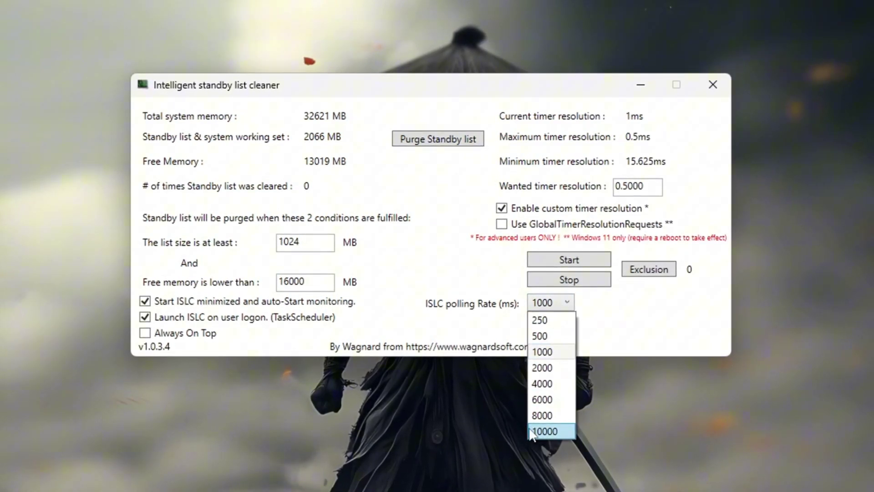
pyautogui.click(619, 334)
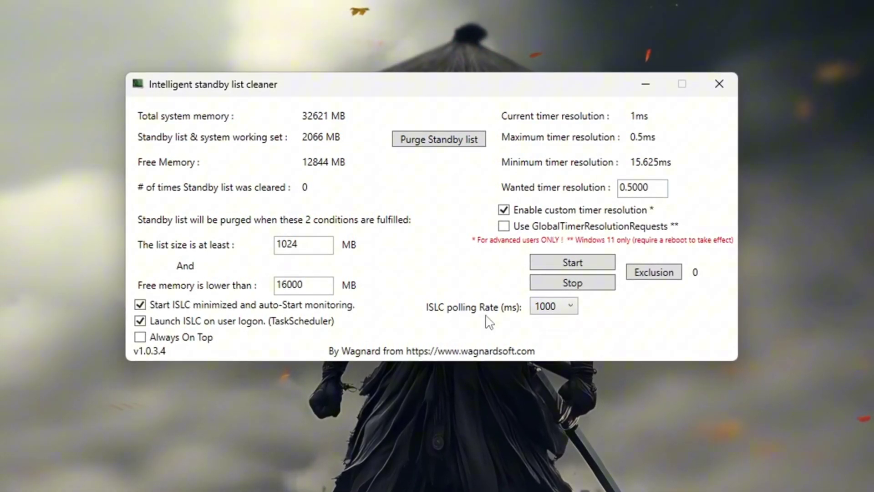